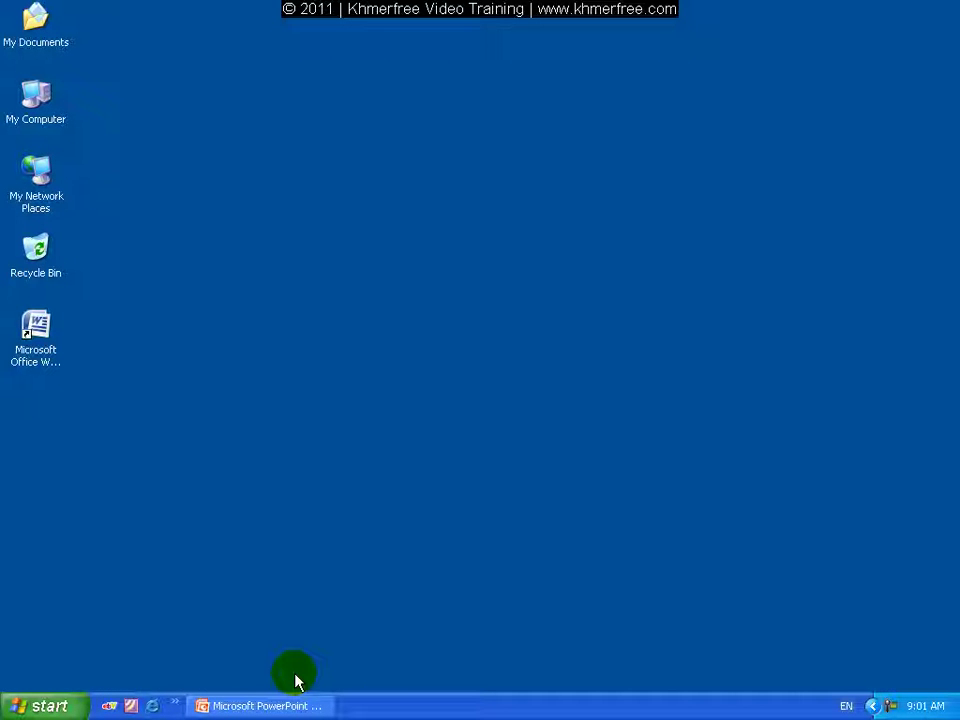
# Restore the PowerPoint lesson and display slide 2 on Page Setup
pyautogui.click(293, 705)
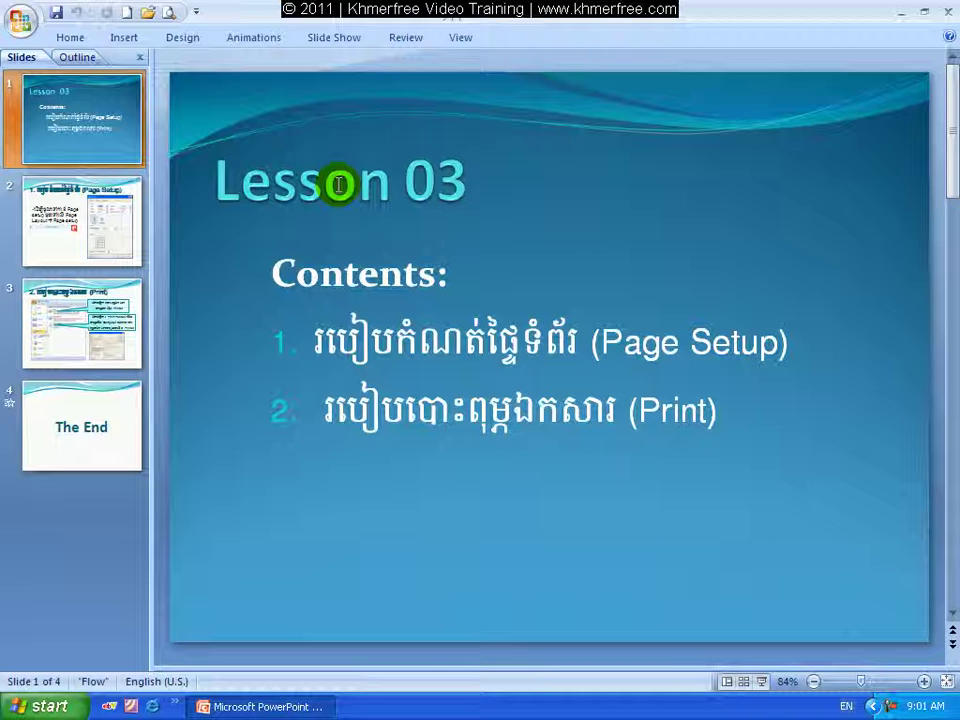
pyautogui.click(112, 254)
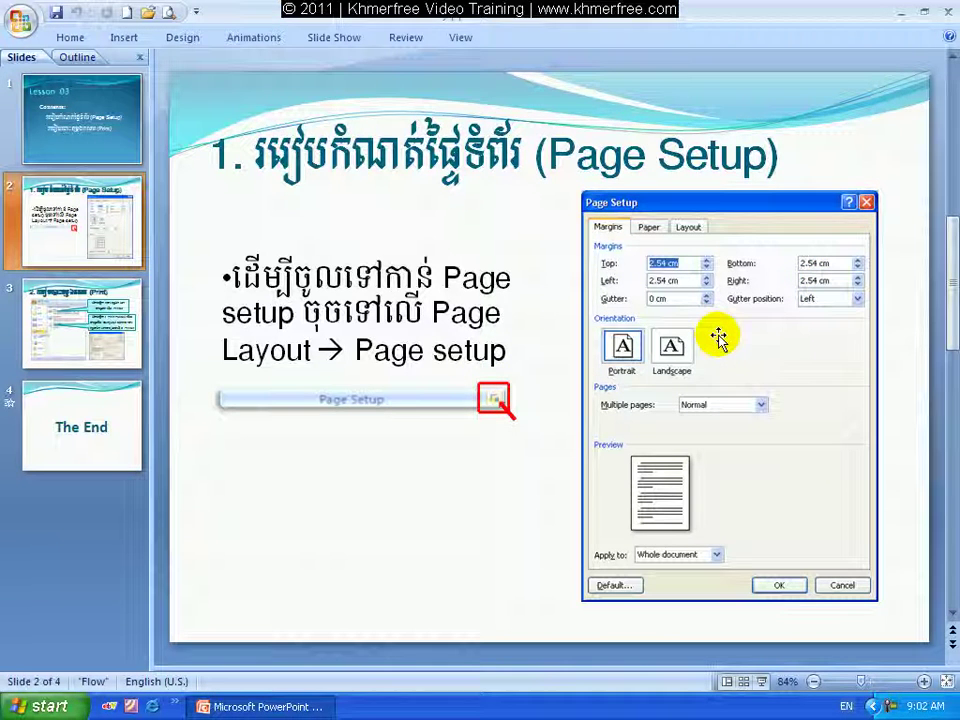
# Minimize PowerPoint and launch Word from the desktop shortcut with a blank Document1
pyautogui.click(902, 13)
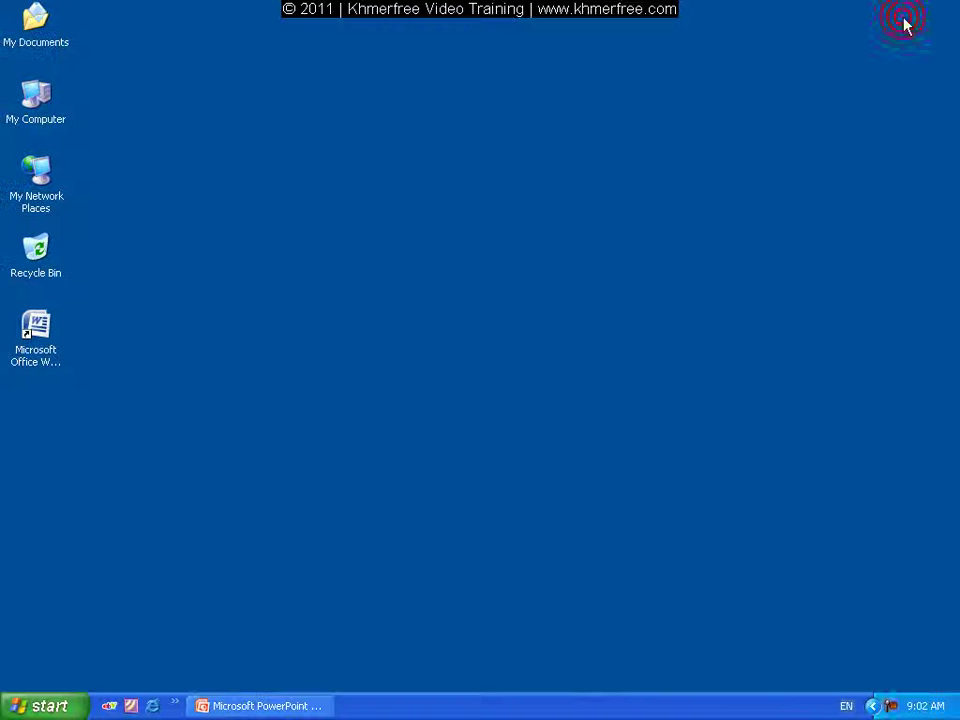
pyautogui.doubleClick(40, 330)
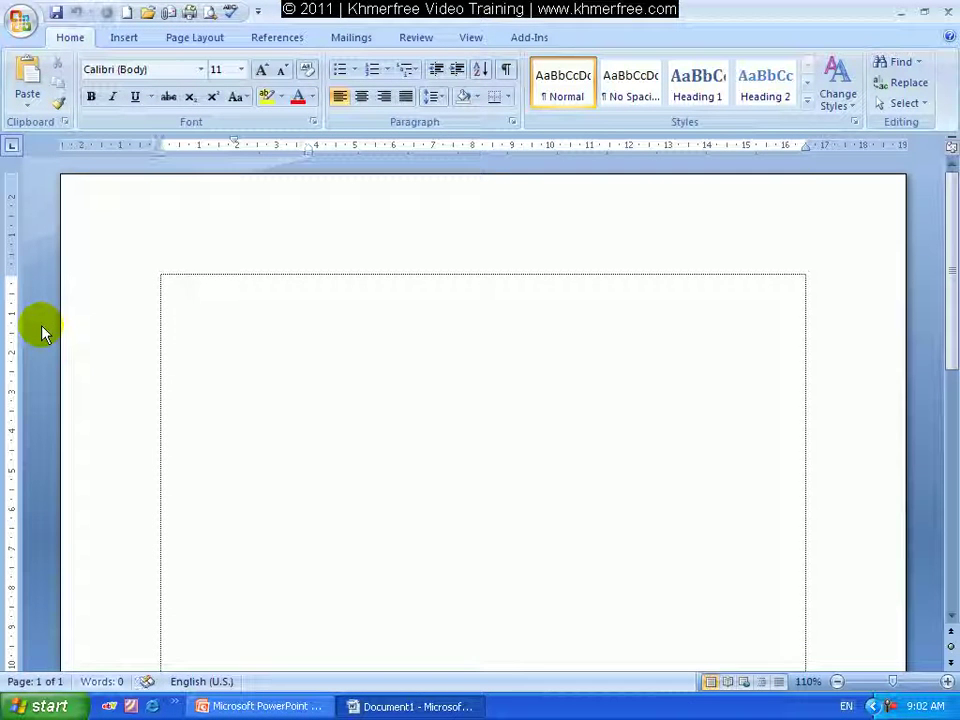
pyautogui.hotkey('ctrl', 'q')
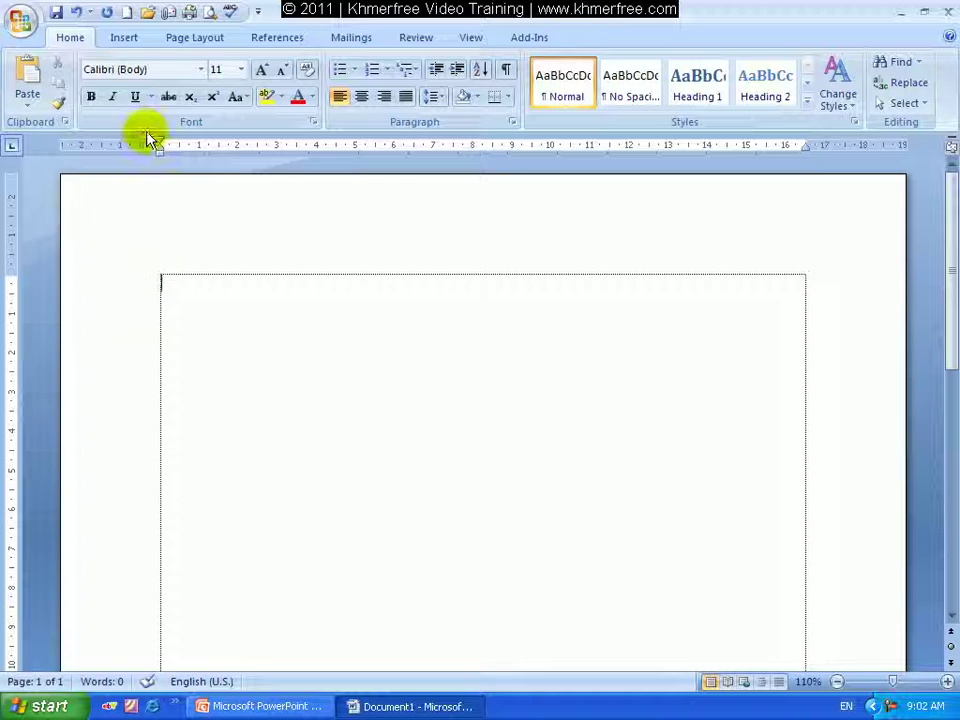
# Open the Page Setup dialog from the Page Layout tab and move it to the right
pyautogui.click(195, 38)
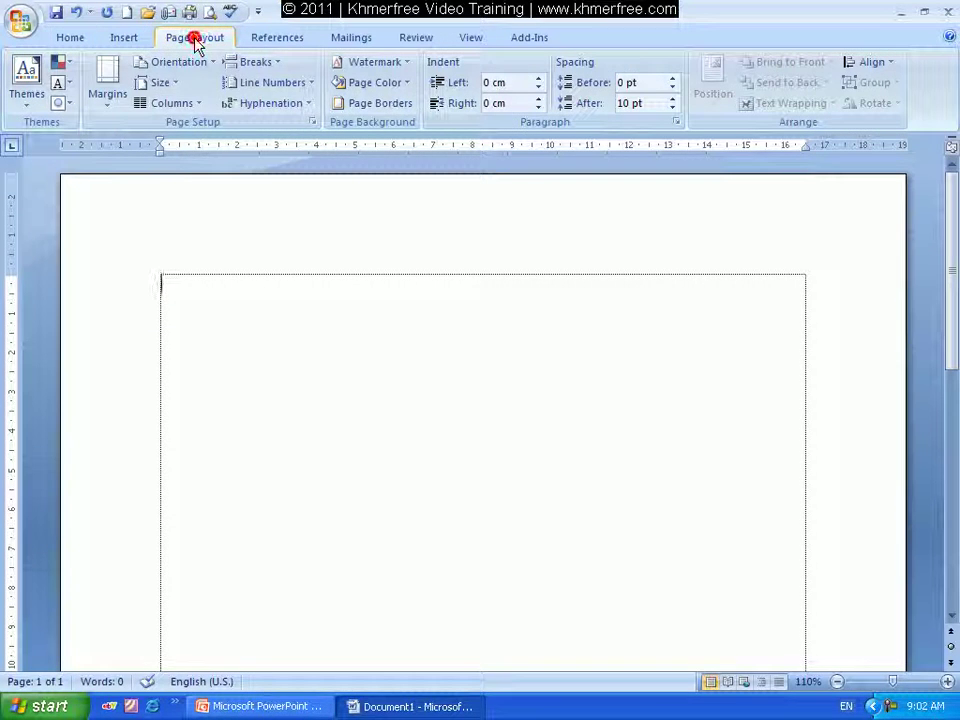
pyautogui.click(313, 123)
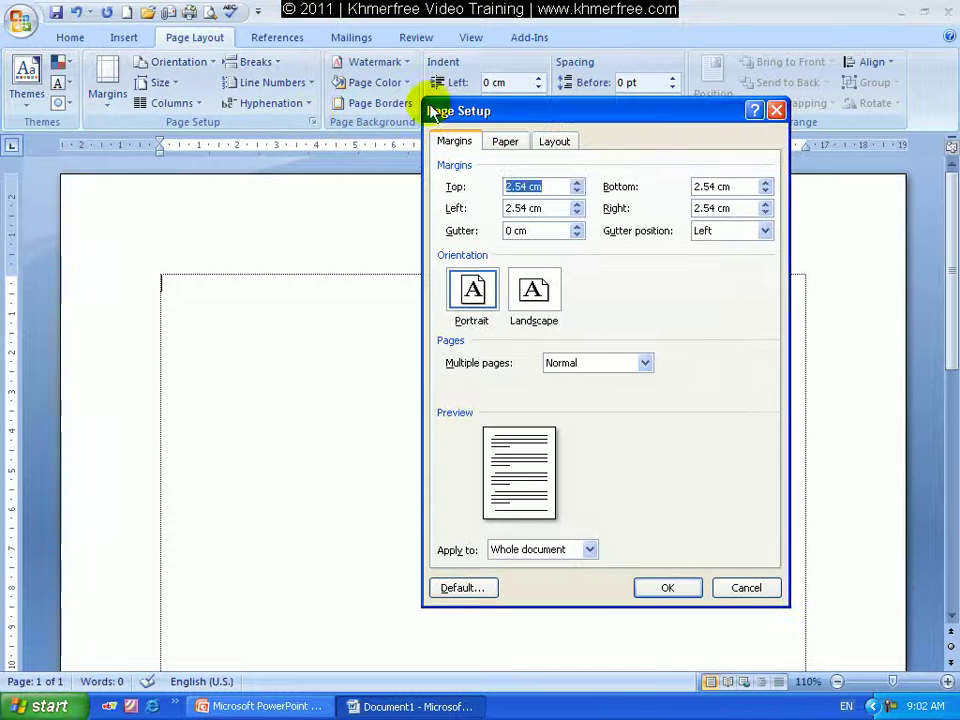
pyautogui.moveTo(452, 111); pyautogui.dragTo(586, 115)
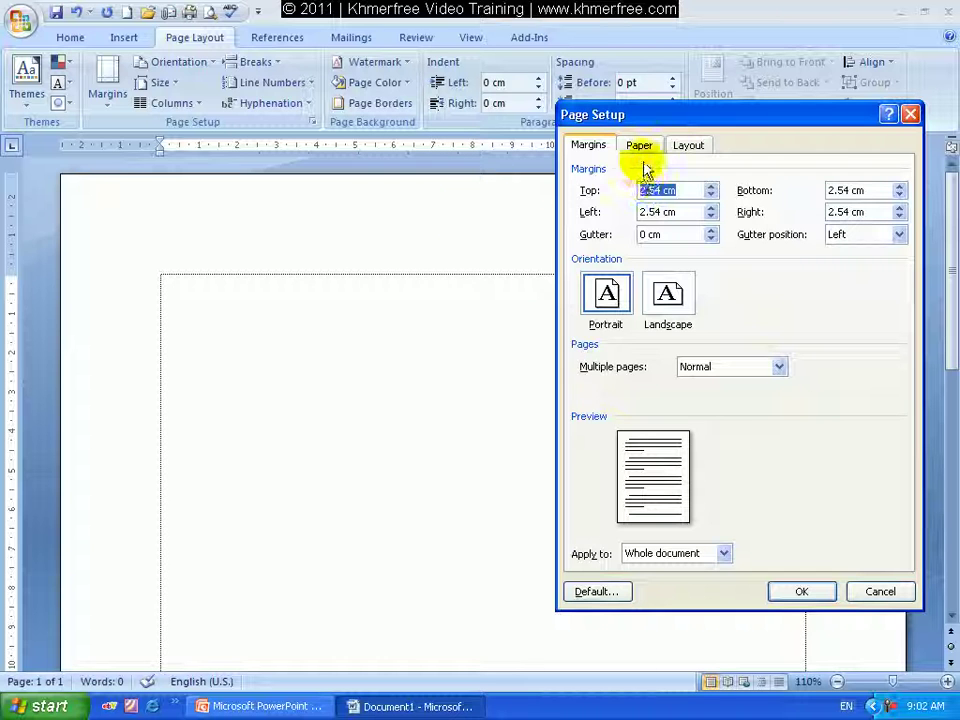
# Enter margins of Top 2 cm, Left 2.5 cm, Bottom 2 cm and Right 2 cm
pyautogui.moveTo(661, 189); pyautogui.dragTo(621, 189)
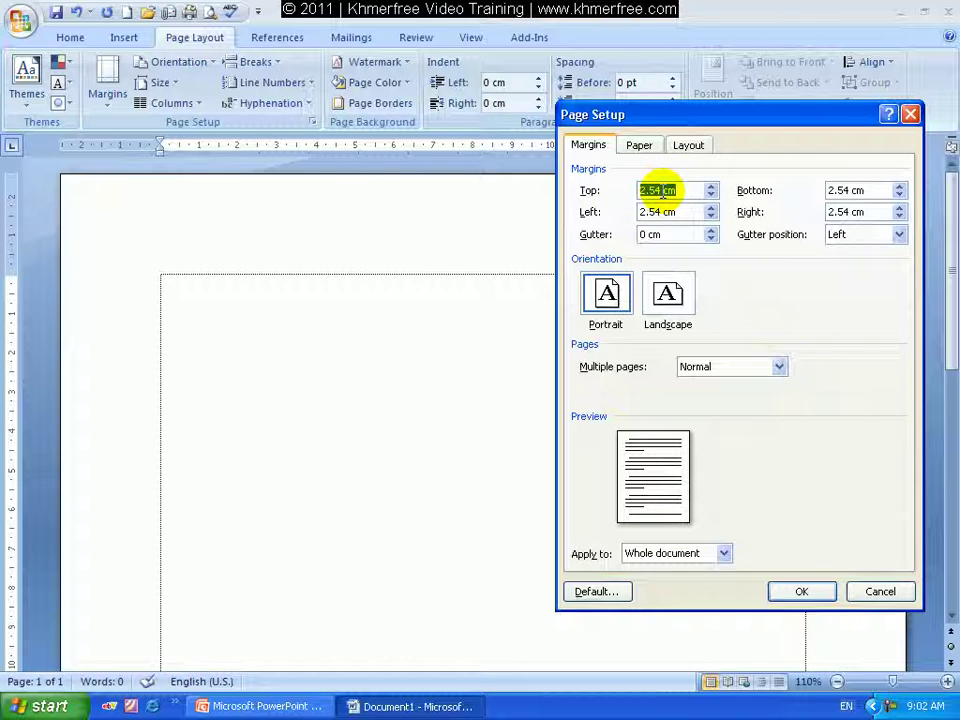
pyautogui.moveTo(660, 189)
pyautogui.mouseDown()
pyautogui.moveTo(609, 189)
pyautogui.moveTo(621, 190)
pyautogui.mouseUp()
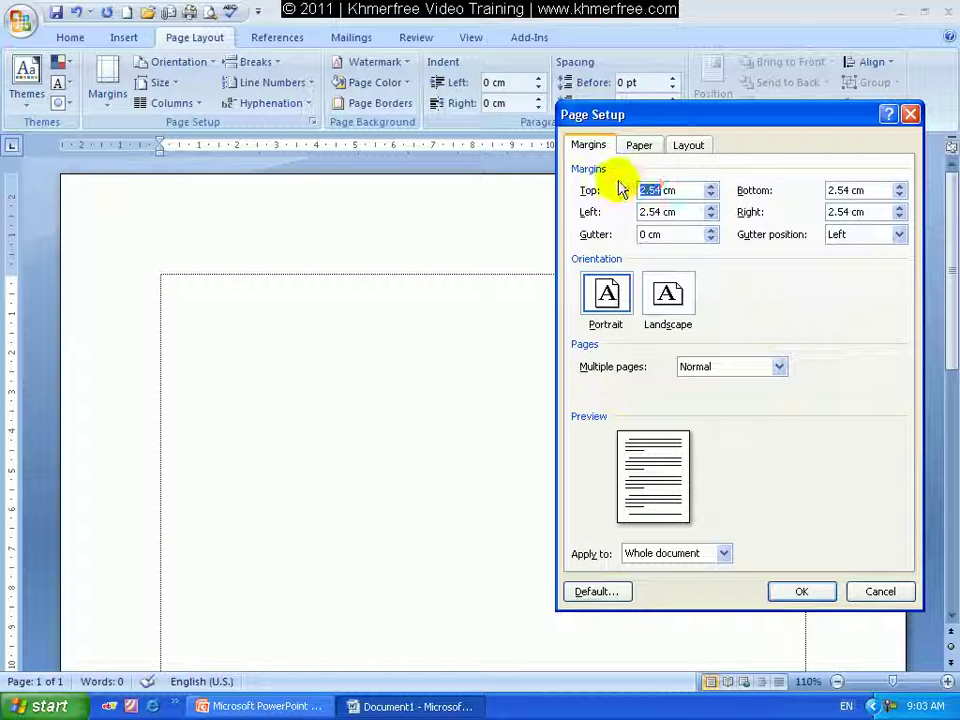
pyautogui.write('2')
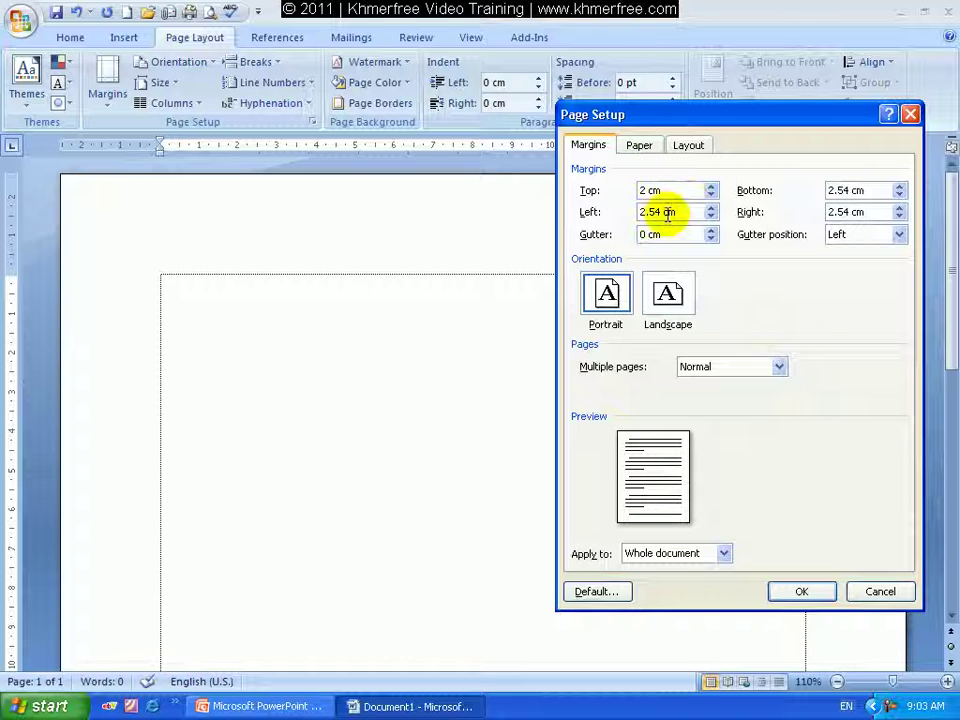
pyautogui.moveTo(664, 212); pyautogui.dragTo(611, 216)
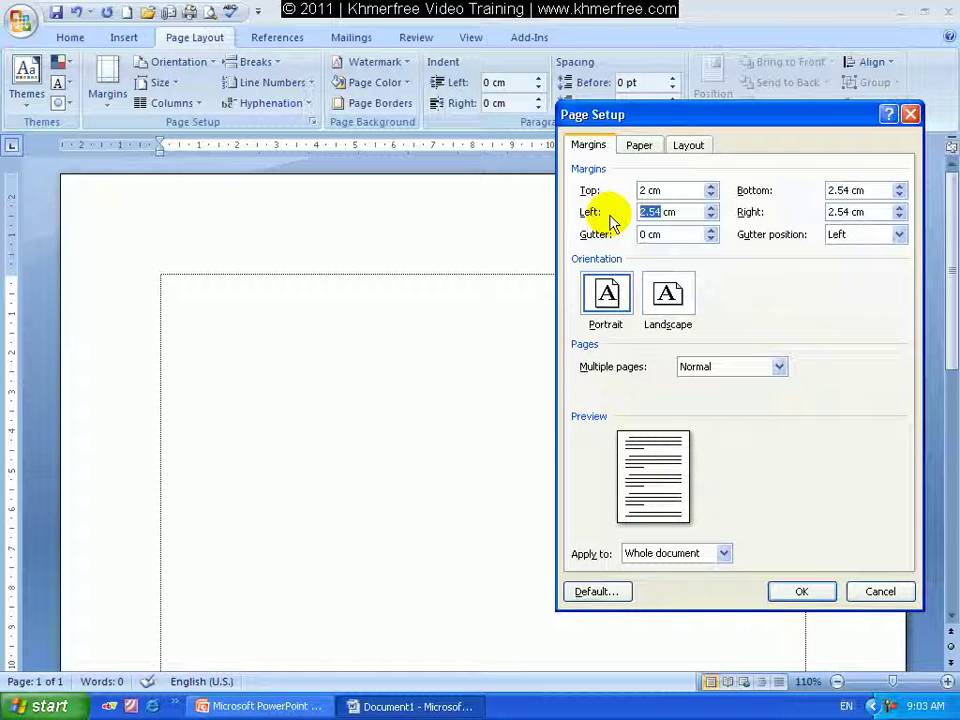
pyautogui.write('2.')
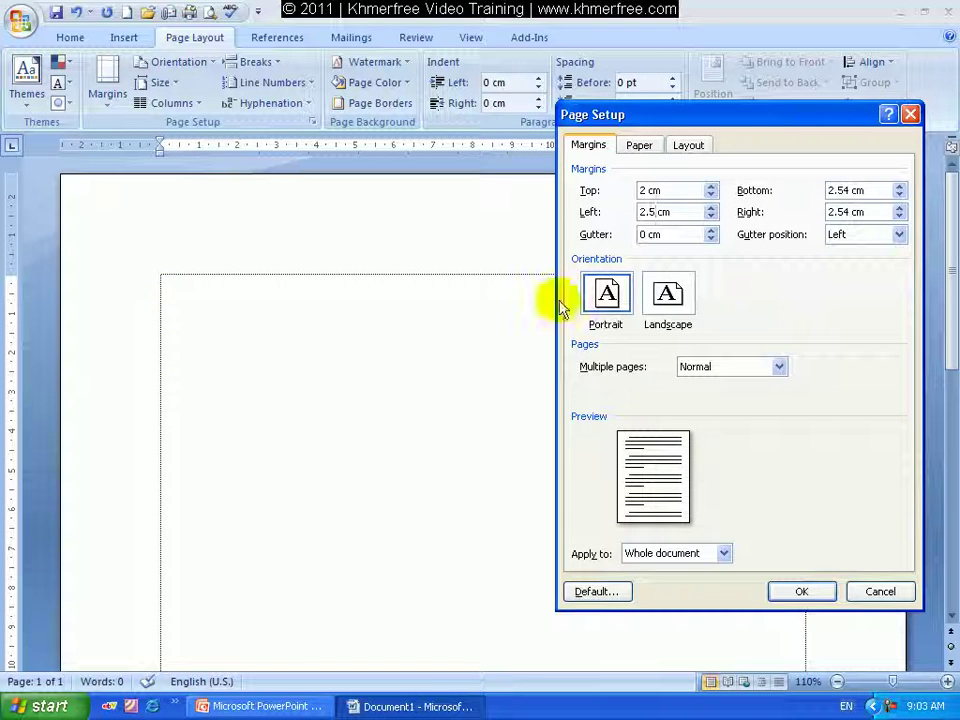
pyautogui.click(848, 190)
pyautogui.doubleClick(848, 190)
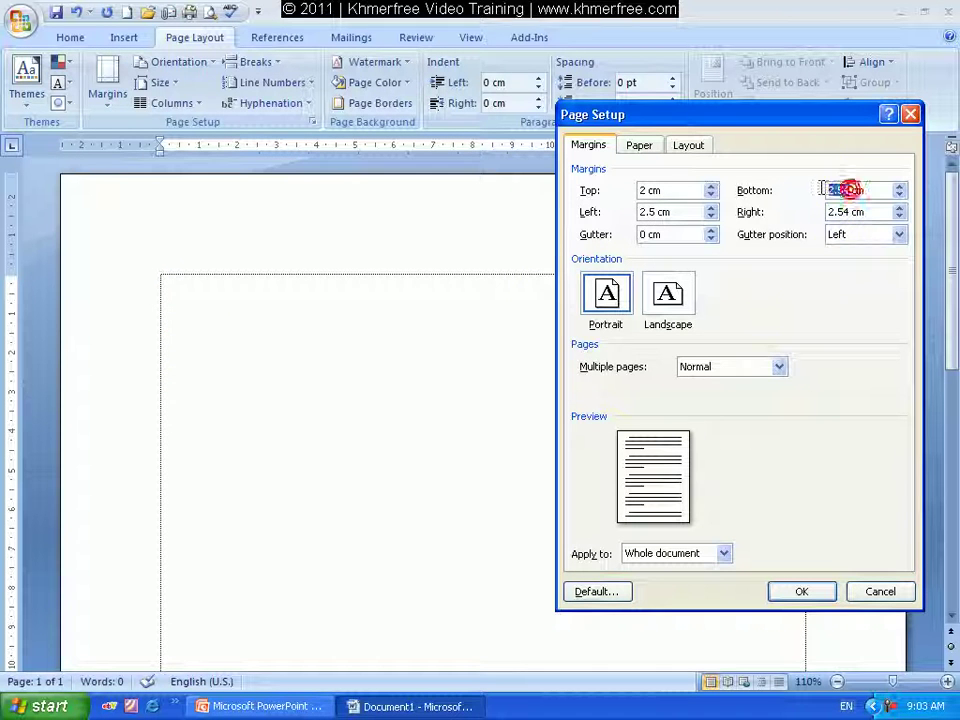
pyautogui.write('2')
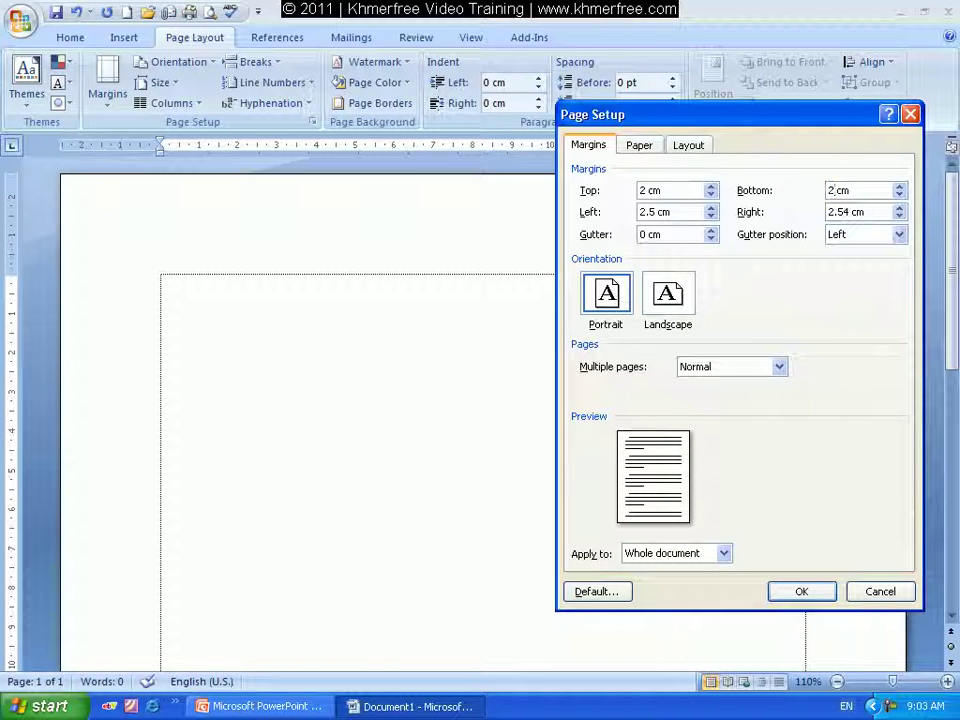
pyautogui.doubleClick(845, 211)
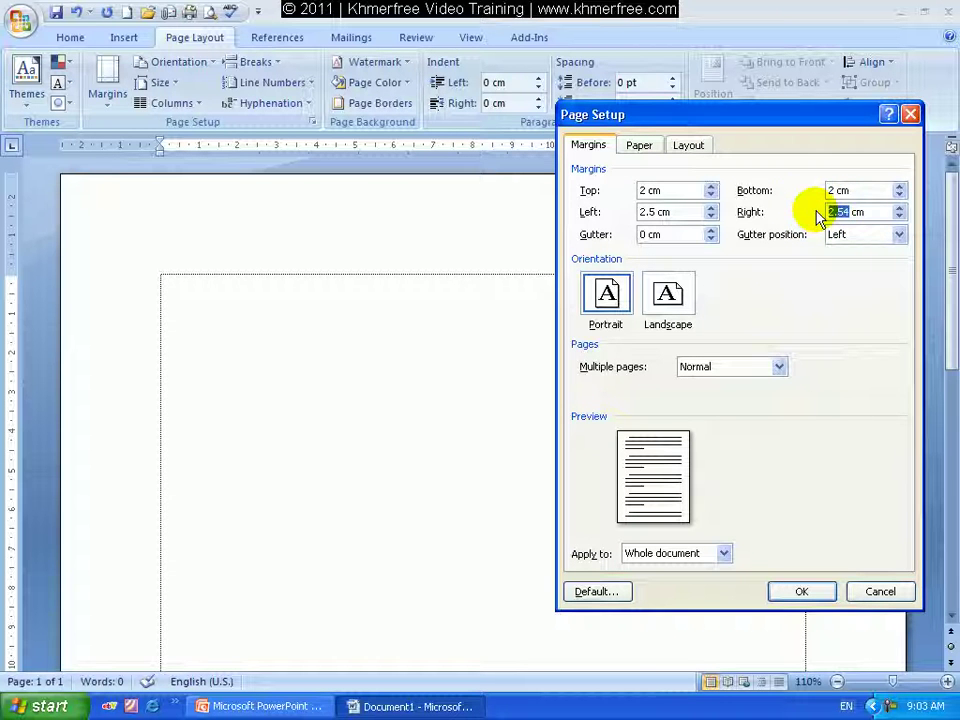
pyautogui.write('2')
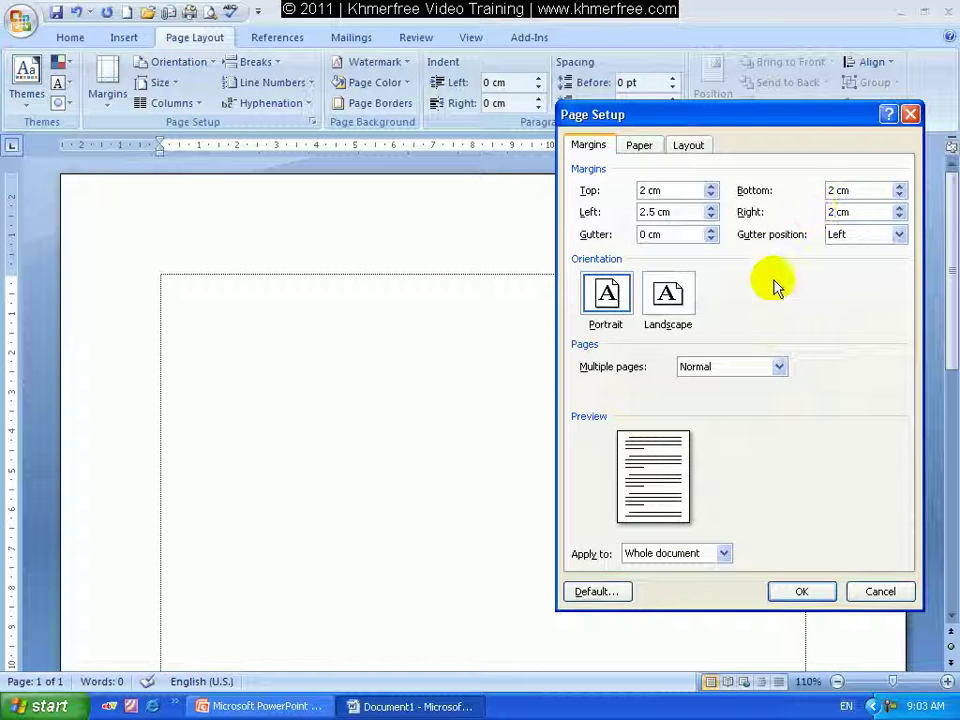
pyautogui.click(609, 290)
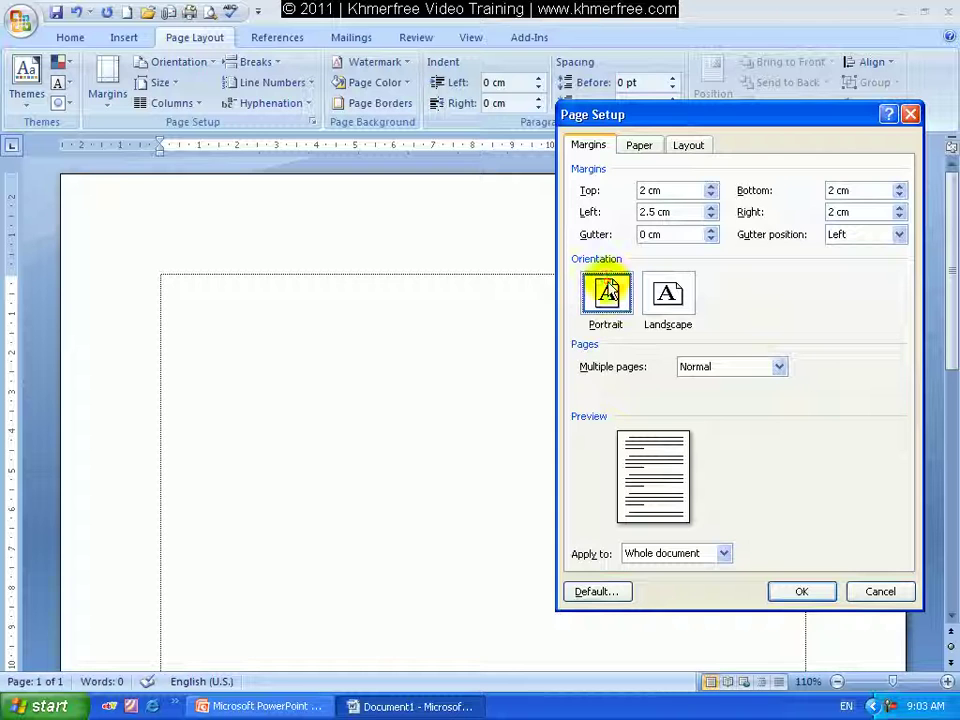
# Switch to Landscape orientation and set Apply to 'This point forward'
pyautogui.click(667, 293)
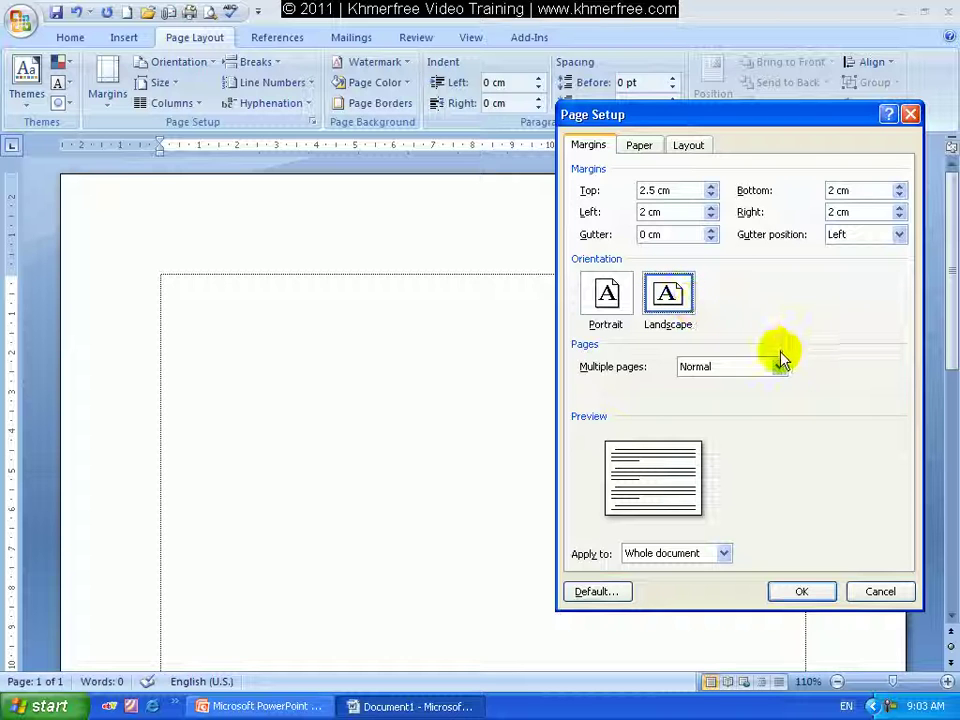
pyautogui.click(724, 553)
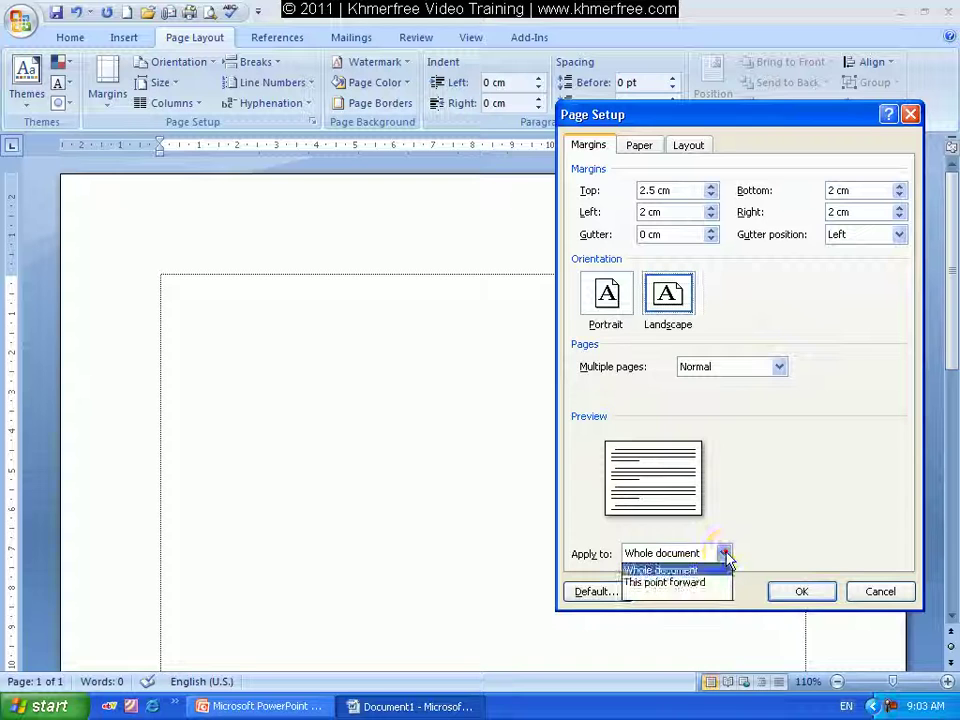
pyautogui.click(671, 572)
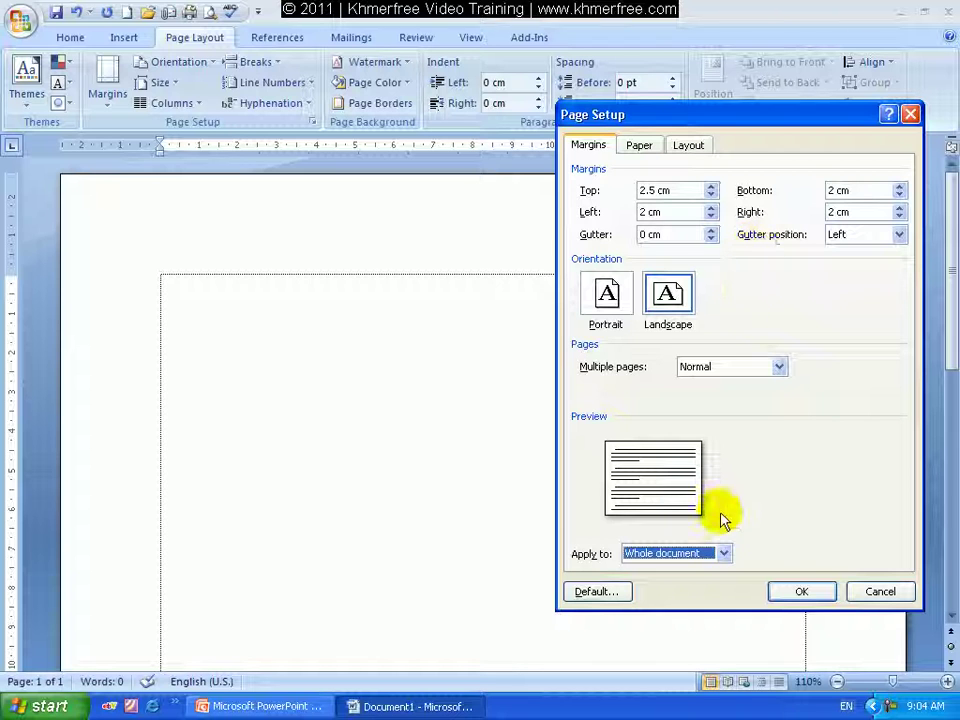
pyautogui.click(723, 553)
pyautogui.click(705, 583)
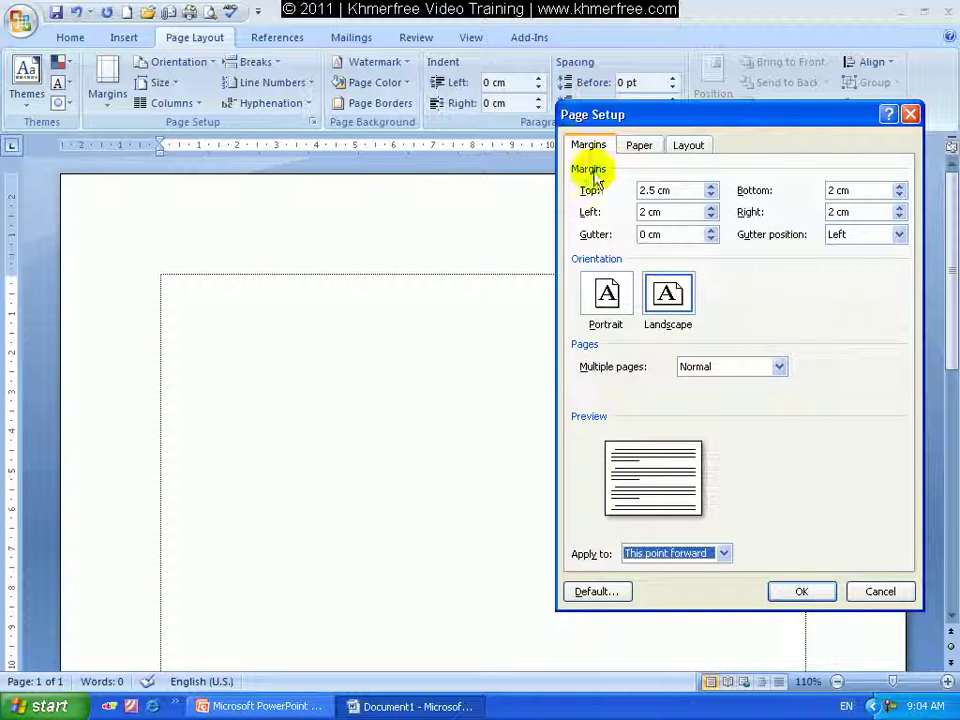
# On the Paper tab, browse the paper size list but keep Letter (27.94 × 21.59 cm)
pyautogui.click(641, 152)
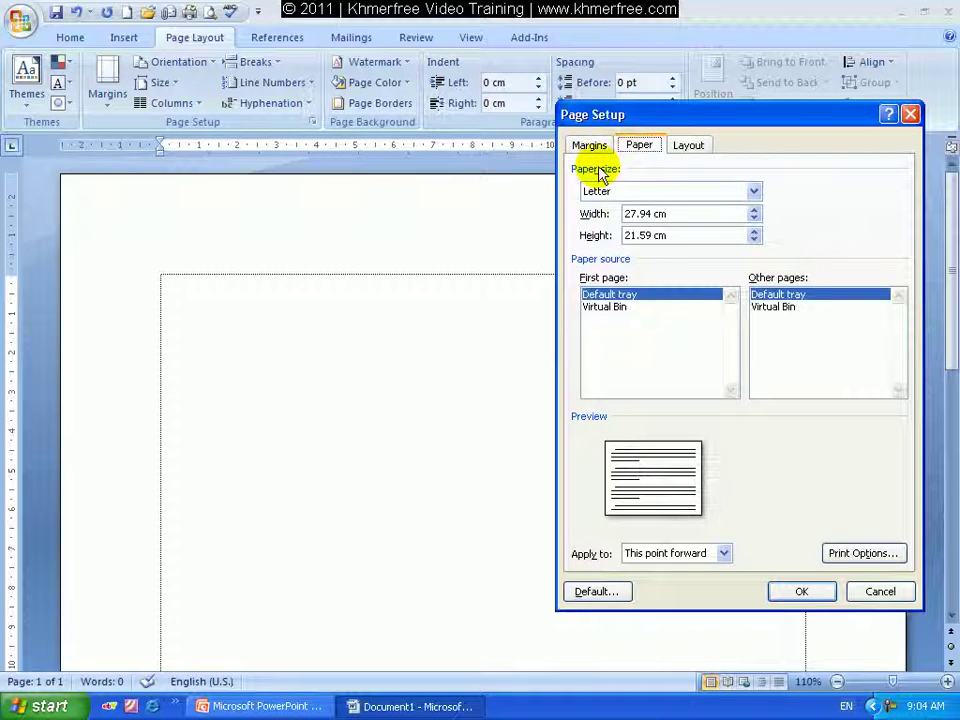
pyautogui.click(754, 190)
pyautogui.moveTo(752, 222)
pyautogui.mouseDown()
pyautogui.moveTo(754, 248)
pyautogui.moveTo(754, 238)
pyautogui.mouseUp()
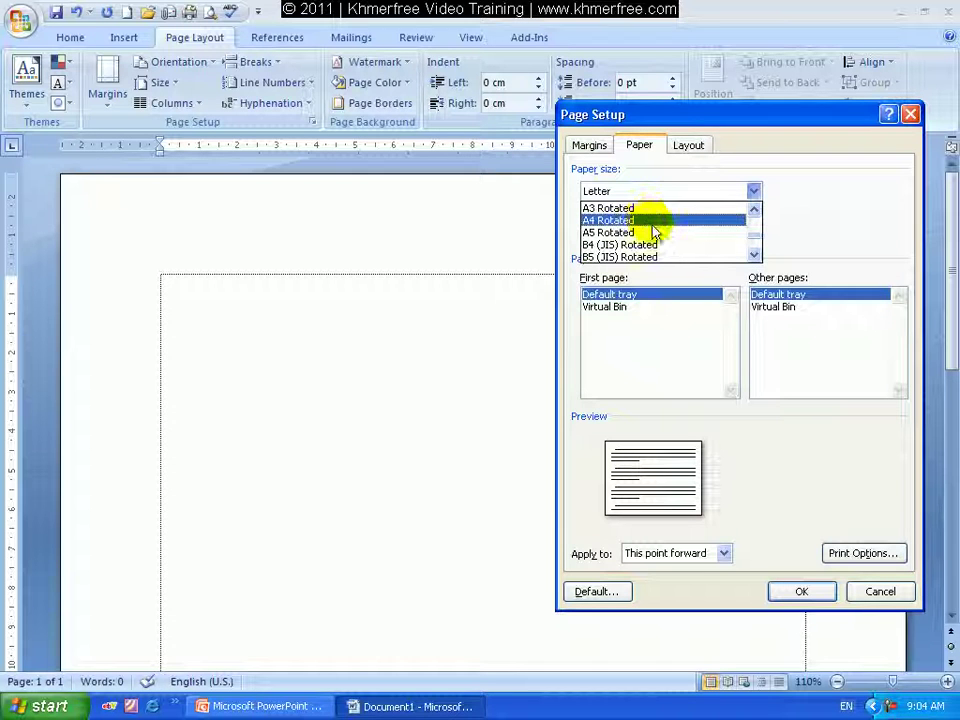
pyautogui.click(753, 209)
pyautogui.click(748, 212)
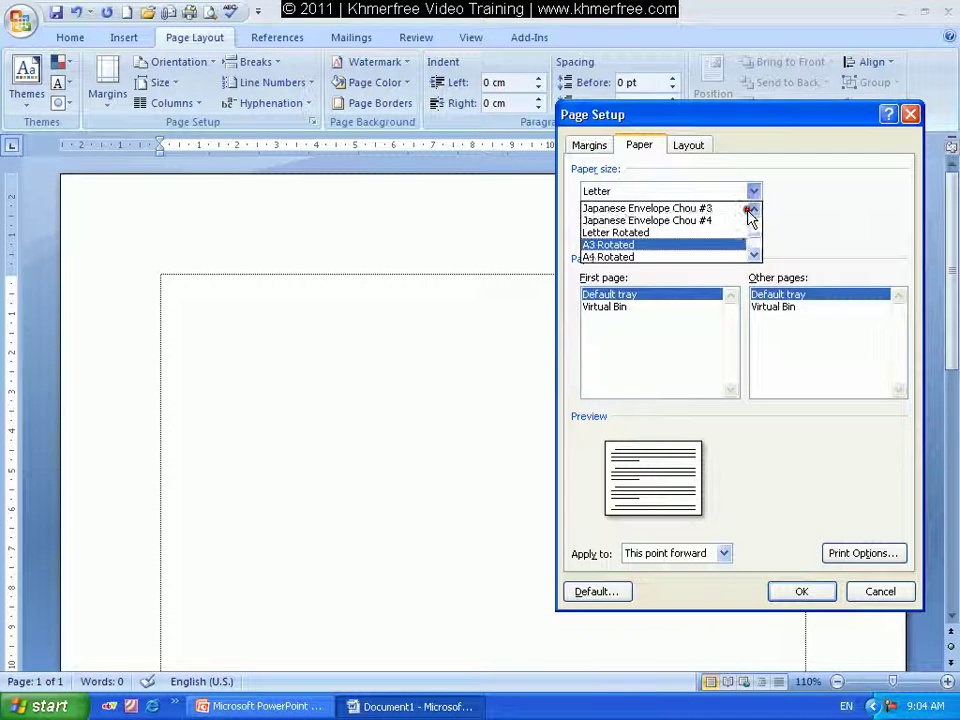
pyautogui.click(752, 212)
pyautogui.moveTo(752, 214); pyautogui.dragTo(750, 214)
pyautogui.click(754, 253)
pyautogui.click(752, 252)
pyautogui.click(752, 252)
pyautogui.click(754, 210)
pyautogui.click(754, 210)
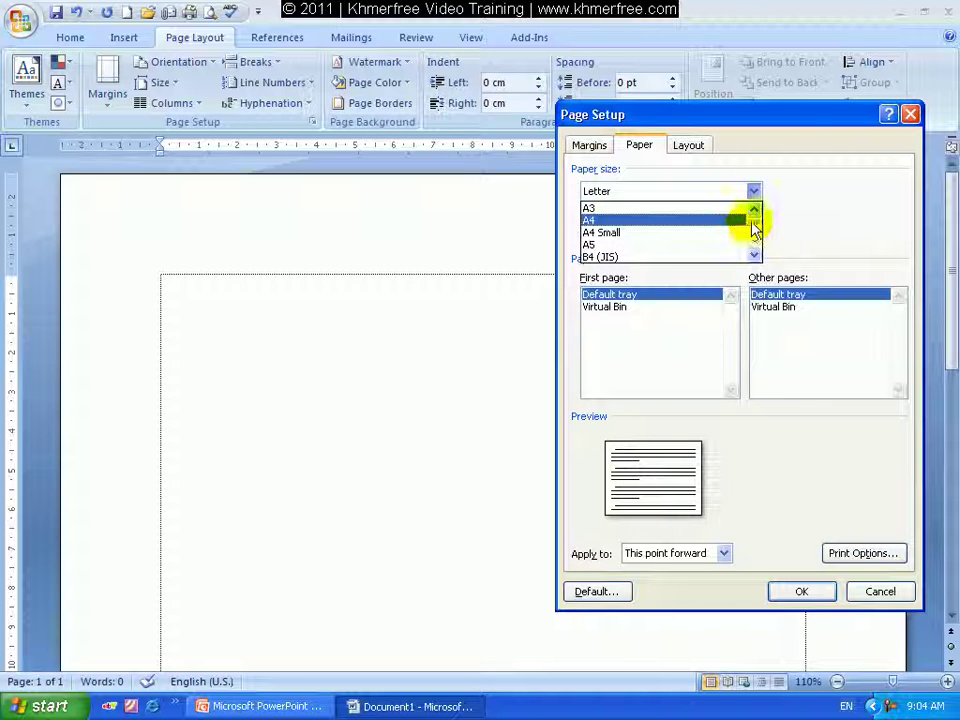
pyautogui.scroll(1, 755, 225)
pyautogui.click(814, 221)
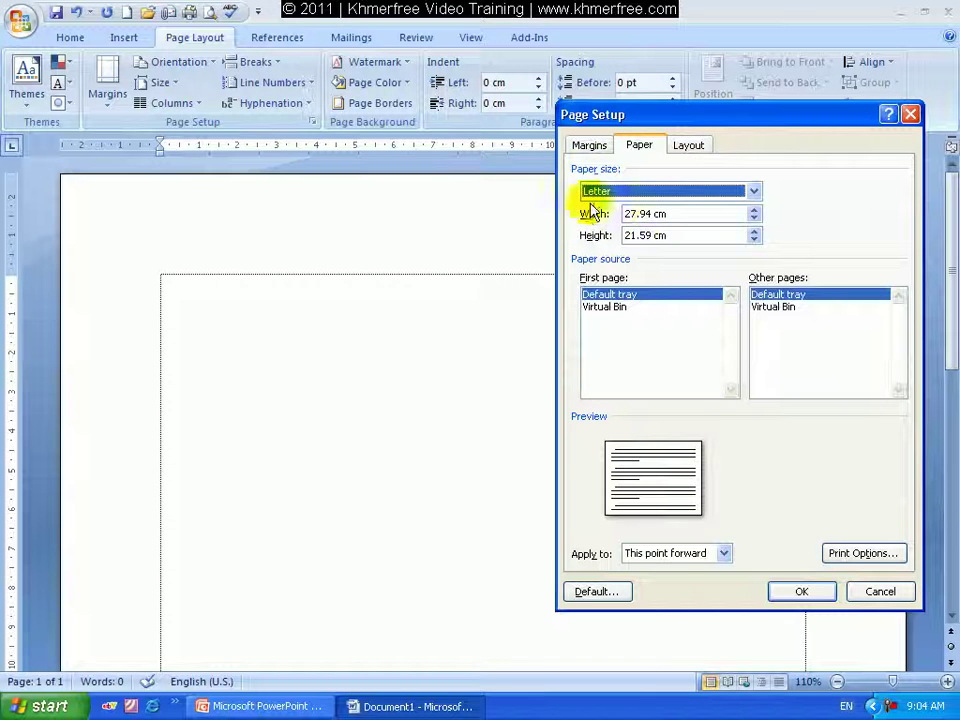
pyautogui.moveTo(679, 112); pyautogui.dragTo(555, 214)
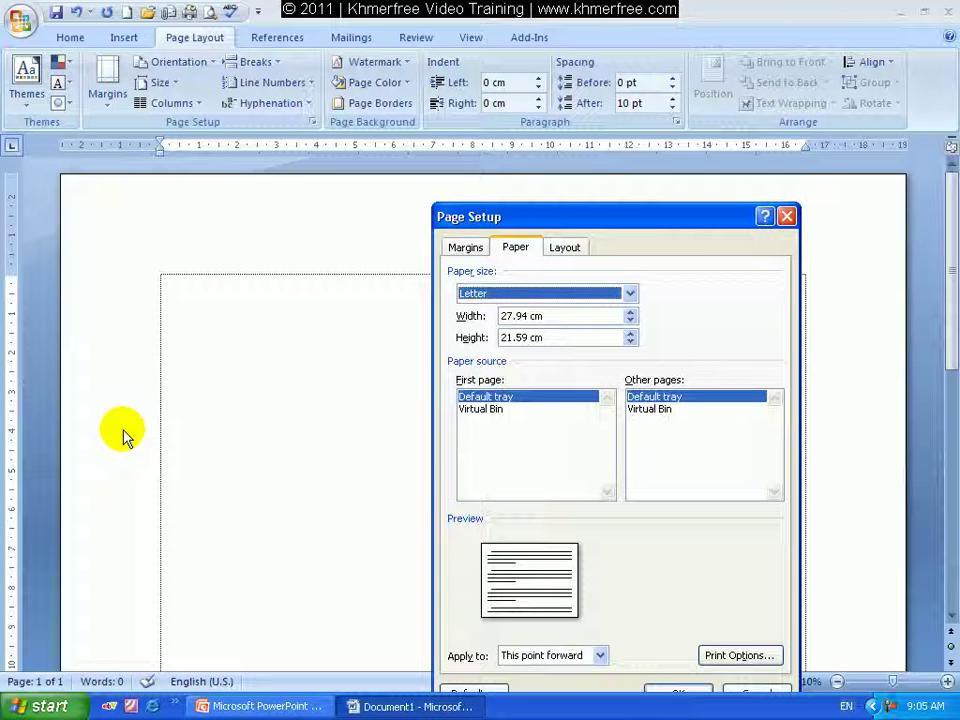
# Try A4 Small and then A4 as the paper size
pyautogui.click(630, 294)
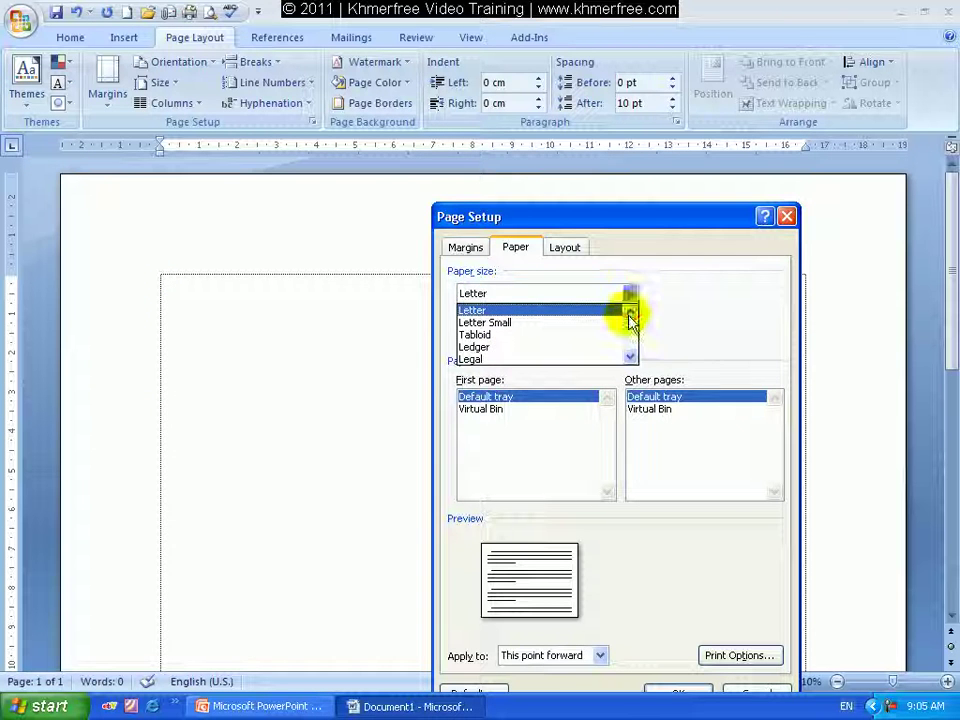
pyautogui.moveTo(634, 330)
pyautogui.mouseDown()
pyautogui.moveTo(632, 338)
pyautogui.moveTo(634, 321)
pyautogui.mouseUp()
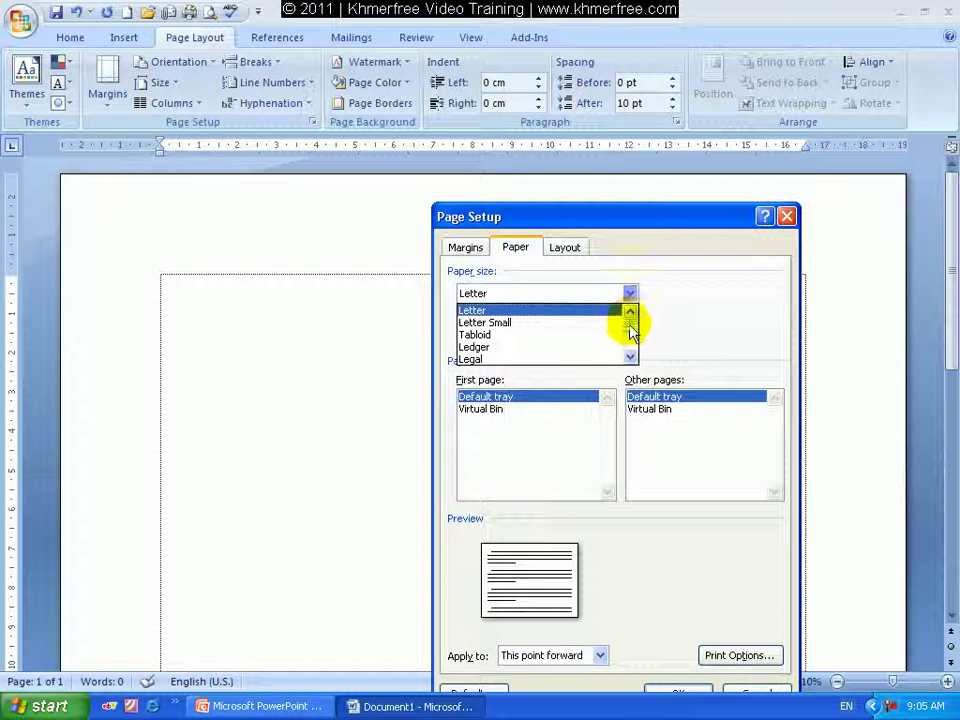
pyautogui.click(632, 356)
pyautogui.click(628, 316)
pyautogui.click(626, 316)
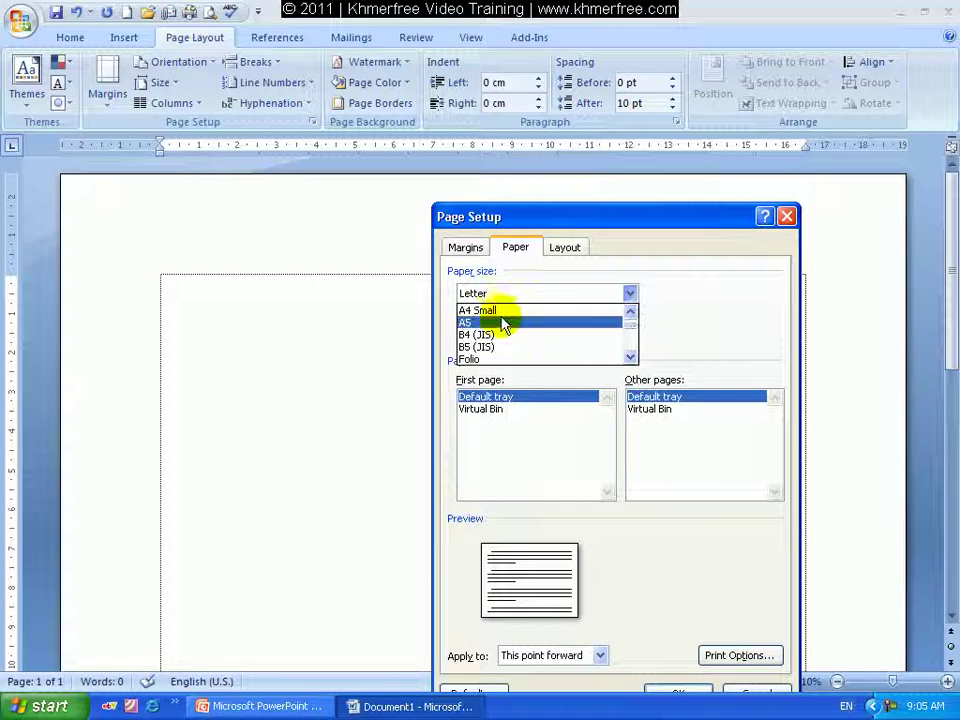
pyautogui.click(618, 310)
pyautogui.click(640, 300)
pyautogui.click(634, 300)
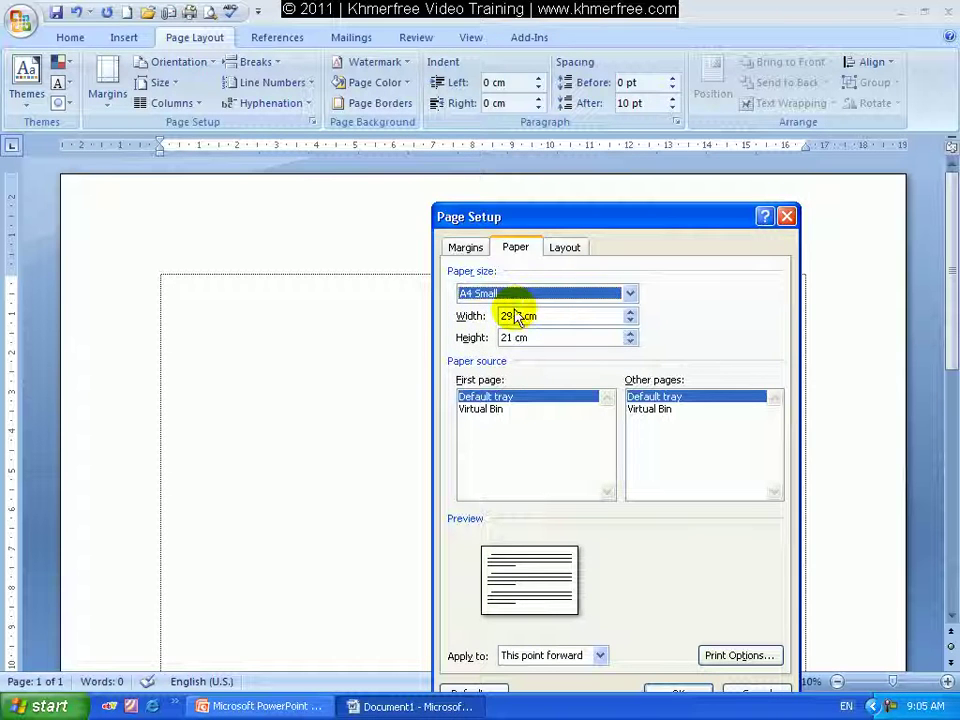
pyautogui.click(630, 294)
pyautogui.click(630, 313)
pyautogui.click(521, 310)
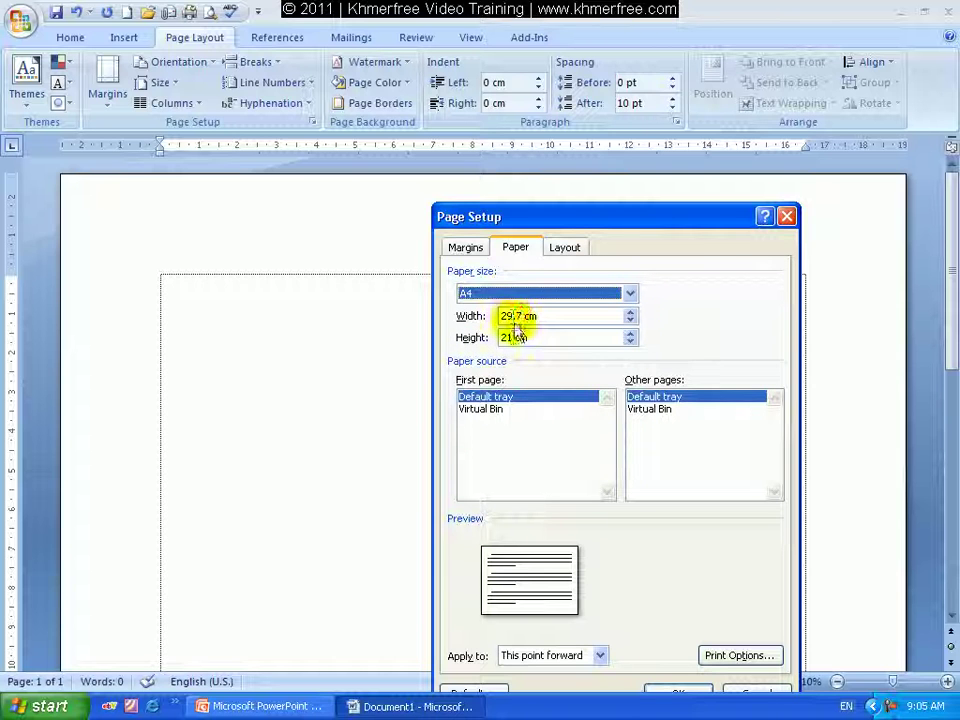
# Choose A3 and check its 42 cm width and 29.7 cm height
pyautogui.click(630, 294)
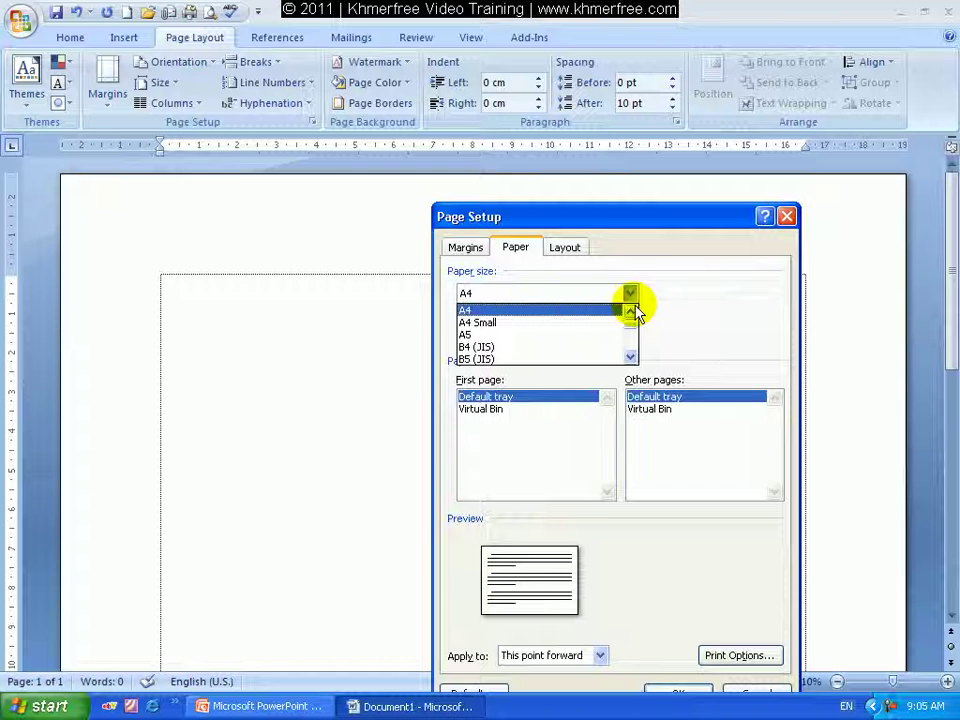
pyautogui.click(630, 312)
pyautogui.click(562, 310)
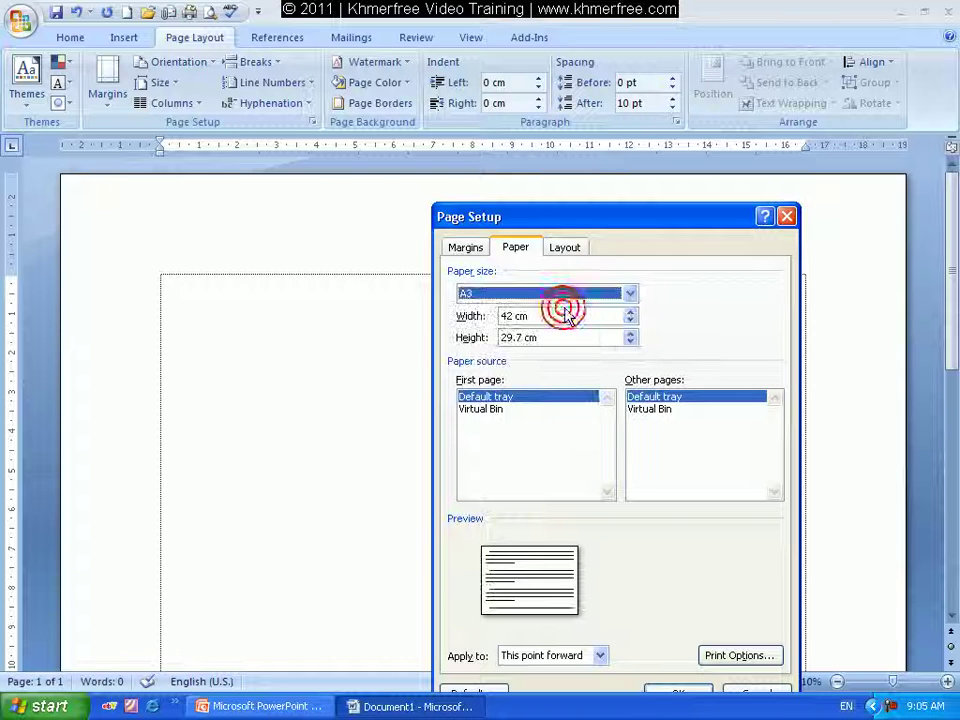
pyautogui.doubleClick(514, 316)
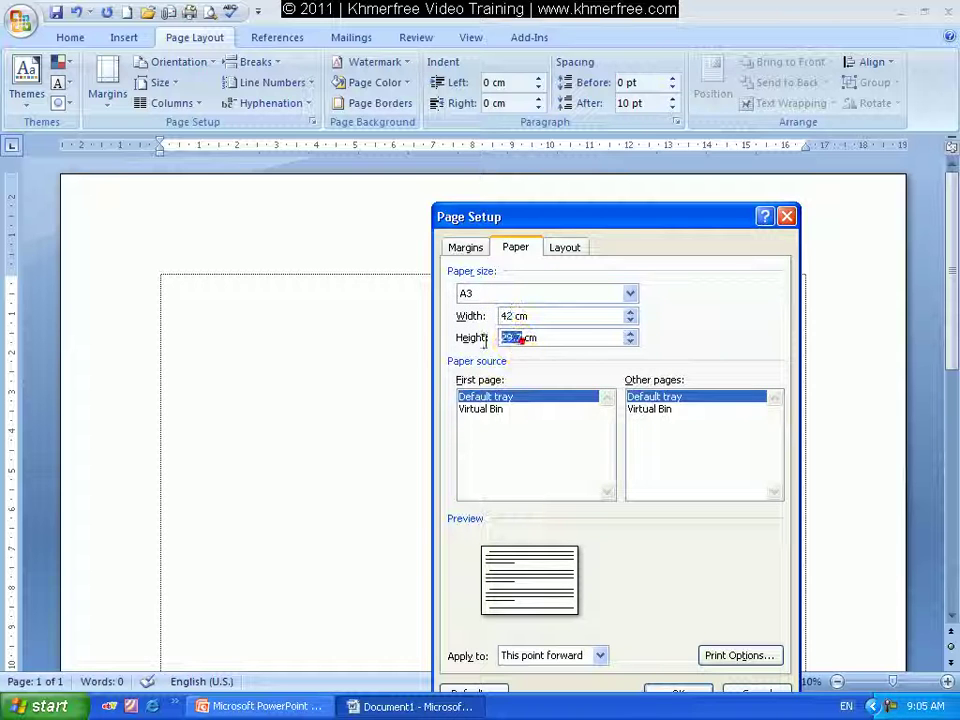
pyautogui.doubleClick(503, 337)
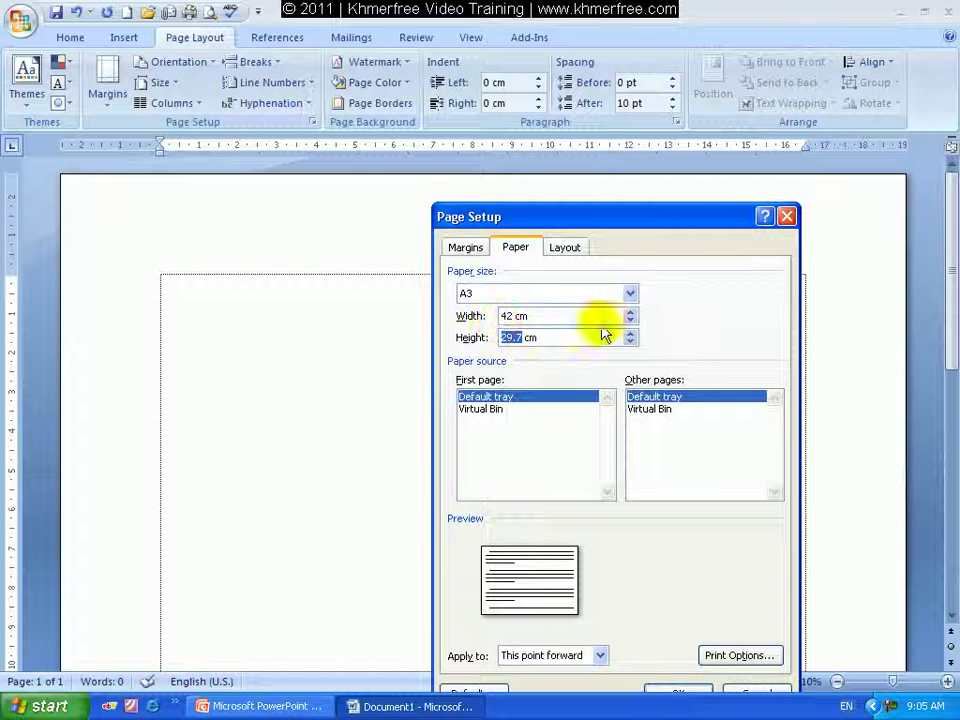
pyautogui.moveTo(654, 220); pyautogui.dragTo(607, 157)
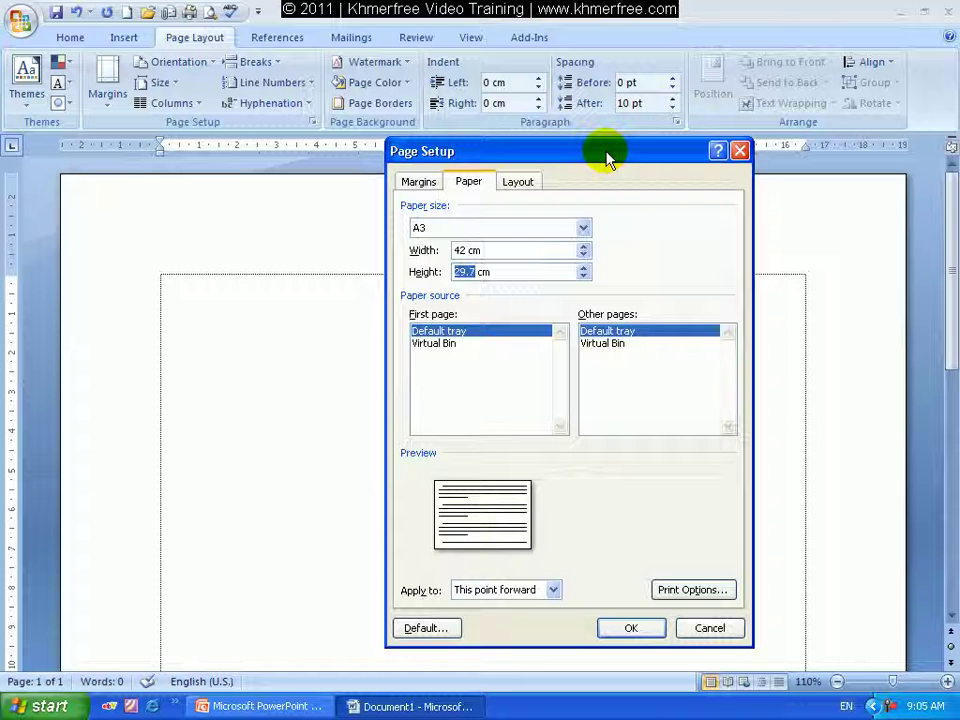
# Go to Page Setup's Layout tab, reposition the dialog, and bring up Line Numbers
pyautogui.click(521, 189)
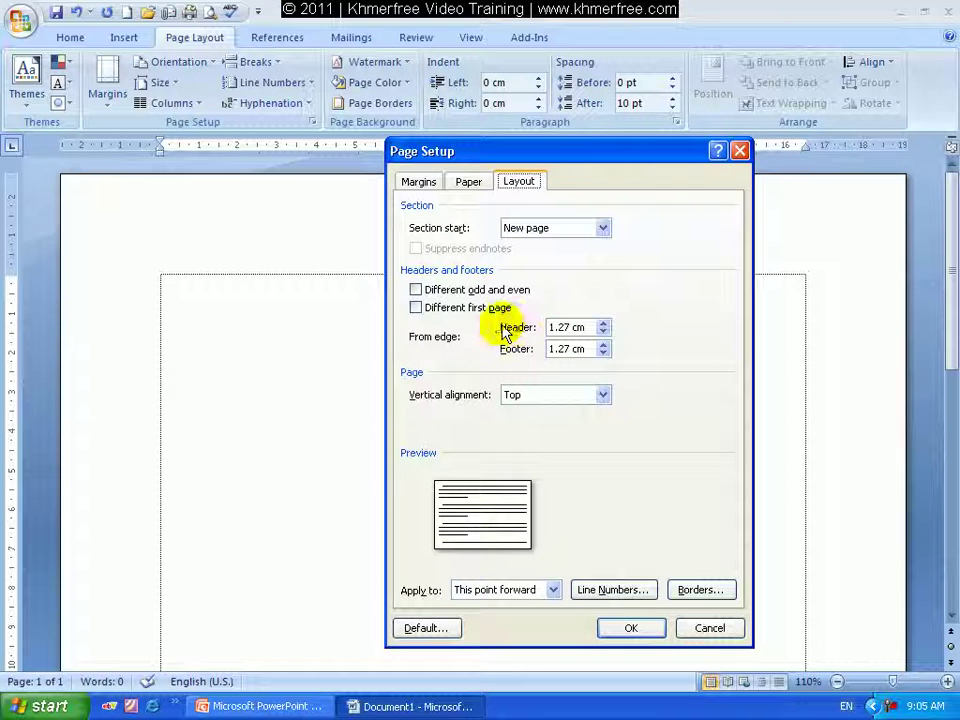
pyautogui.moveTo(570, 158); pyautogui.dragTo(574, 282)
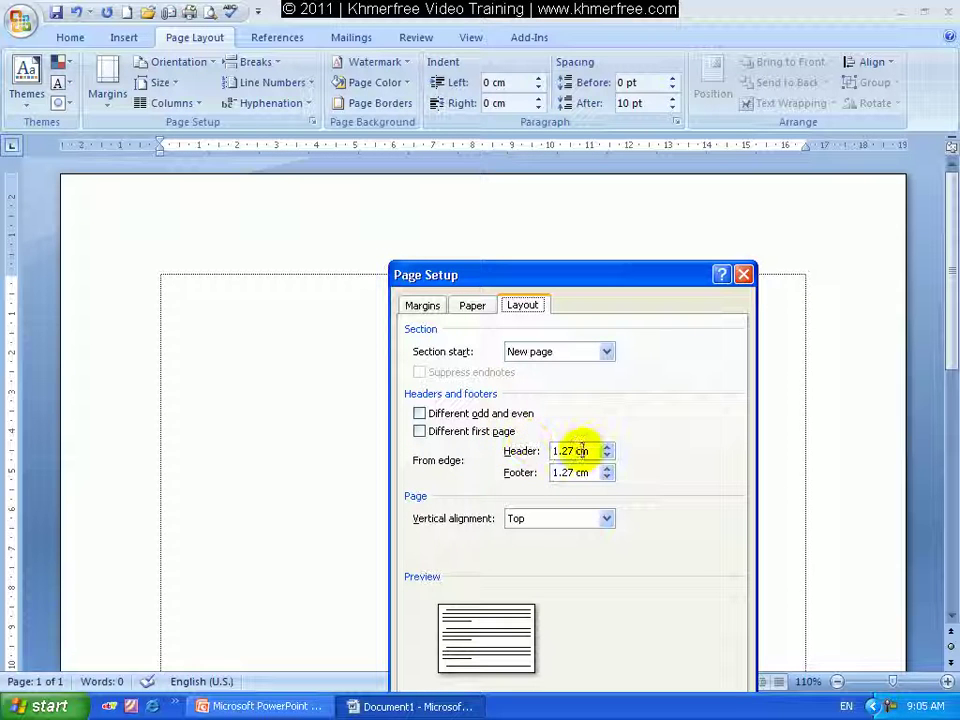
pyautogui.moveTo(589, 274); pyautogui.dragTo(517, 300)
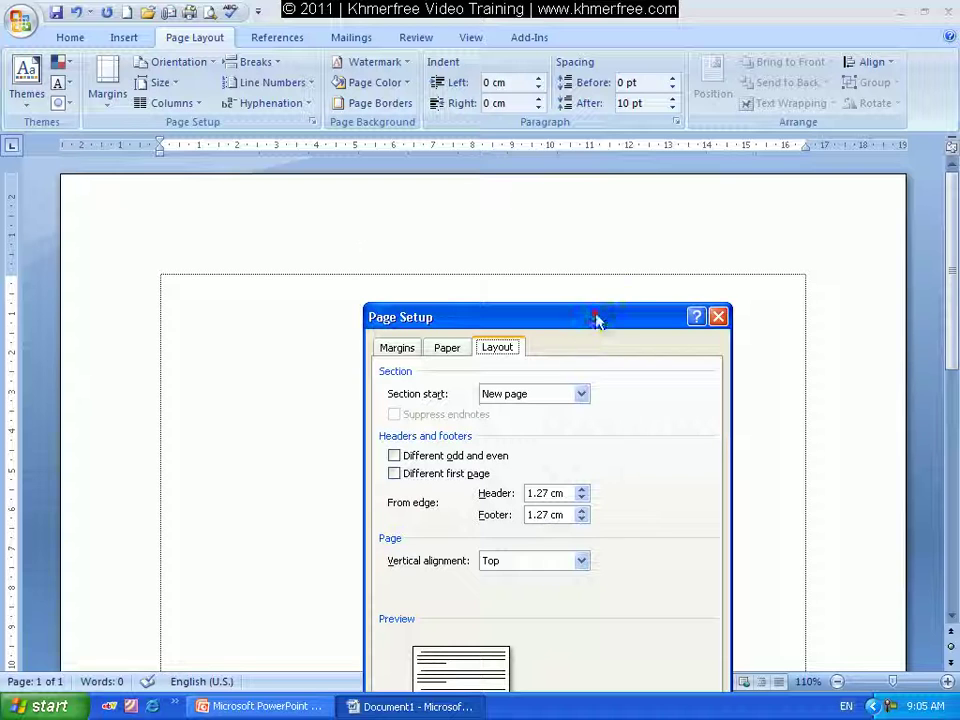
pyautogui.moveTo(596, 318); pyautogui.dragTo(589, 139)
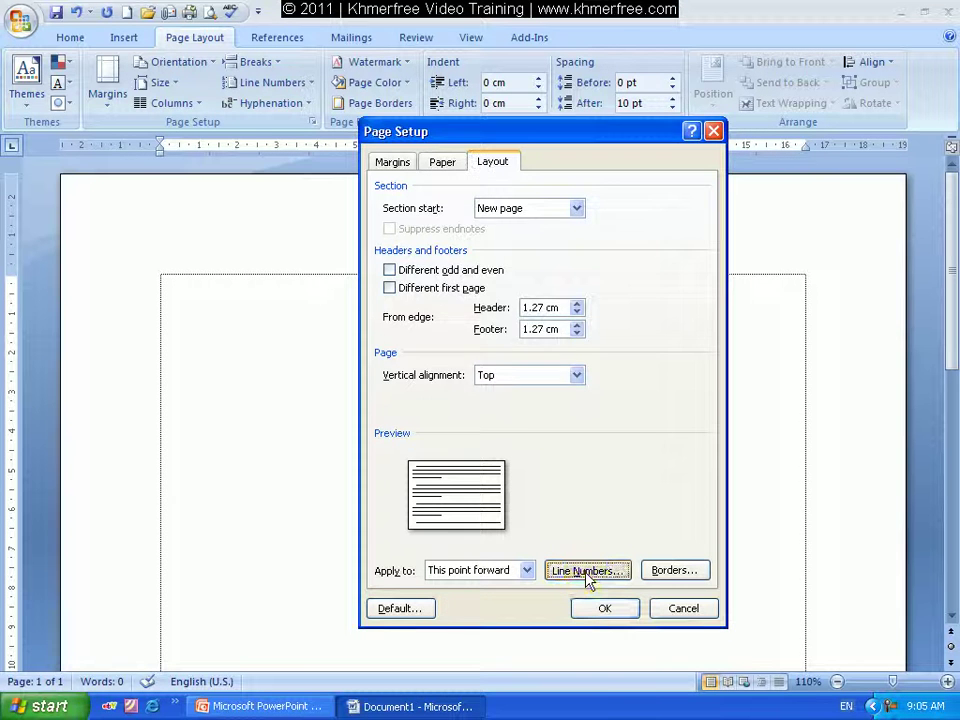
pyautogui.click(580, 571)
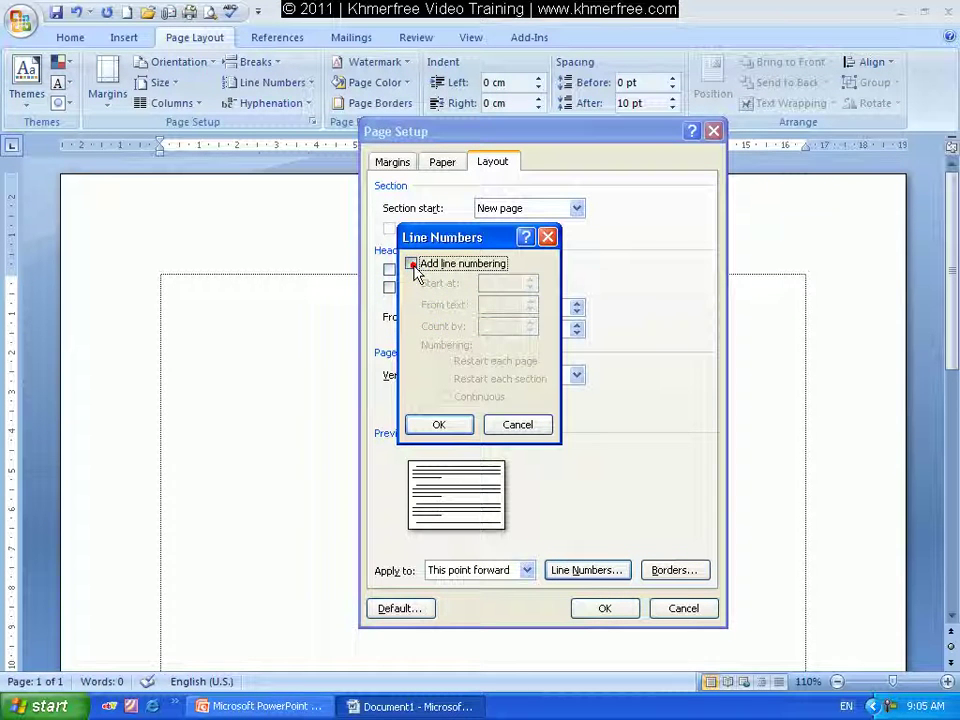
# Enable Add line numbering, apply it, and type sample text that gets numbered lines
pyautogui.click(411, 265)
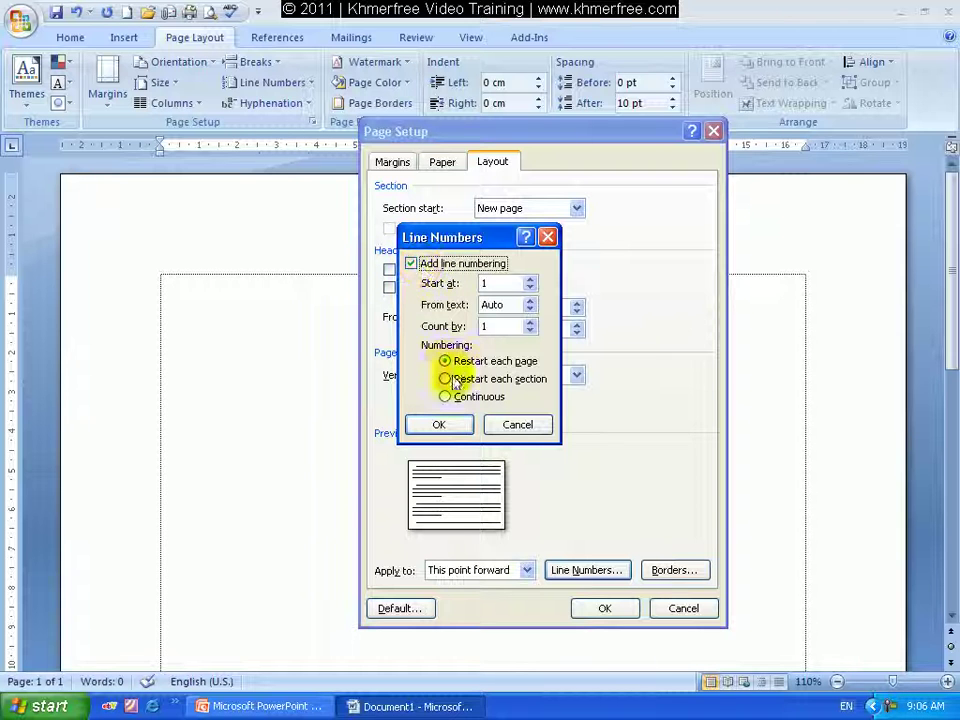
pyautogui.click(450, 425)
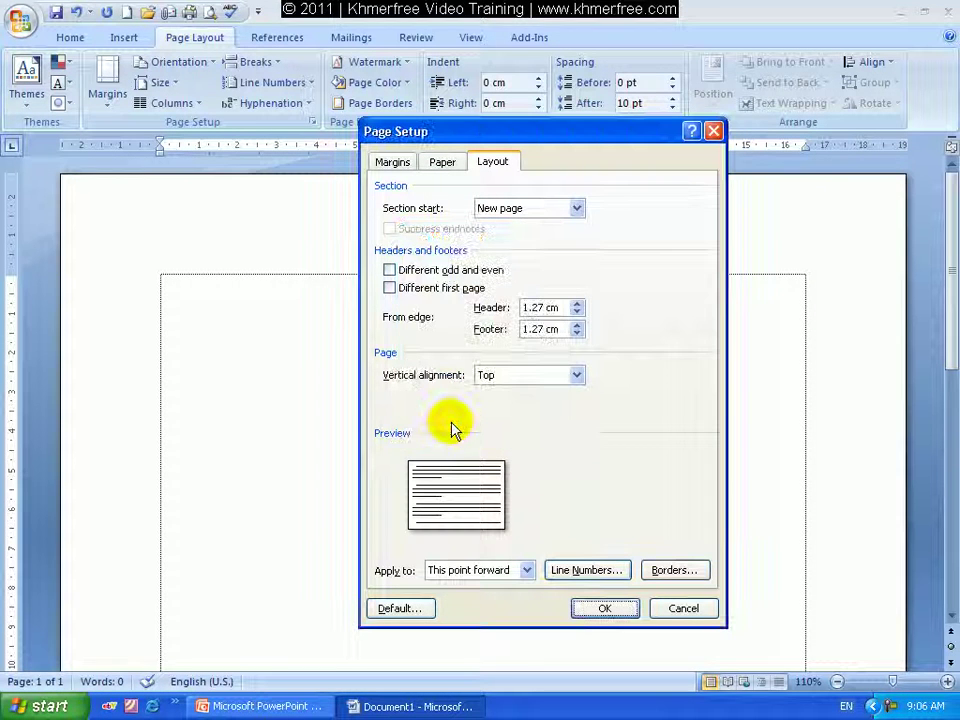
pyautogui.click(605, 608)
pyautogui.write('dsfhdsfhdsfhdsufd')
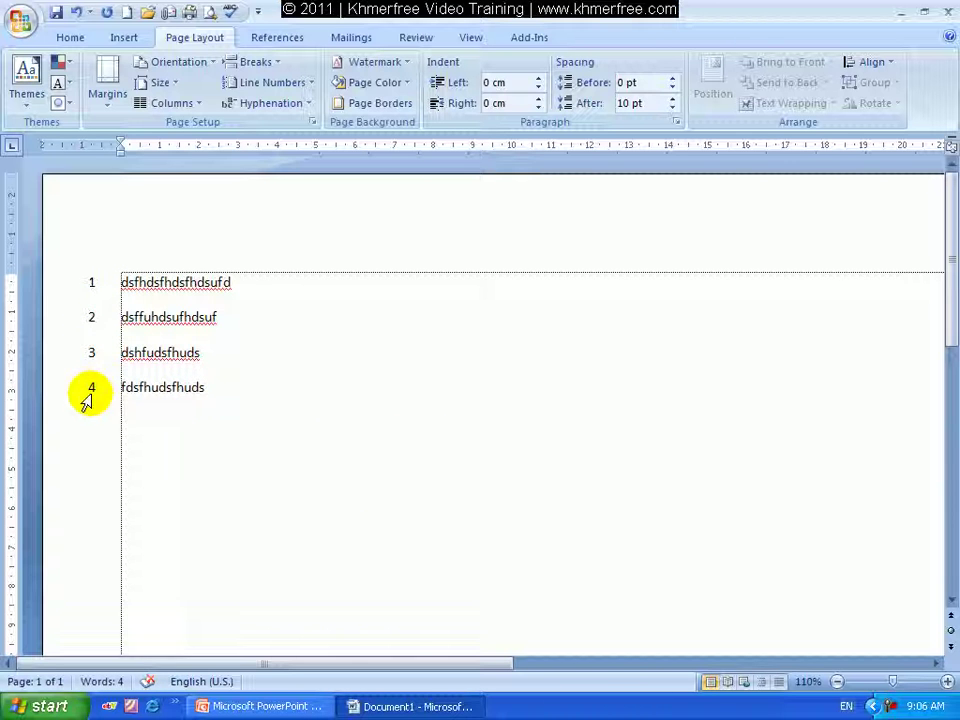
pyautogui.click(313, 121)
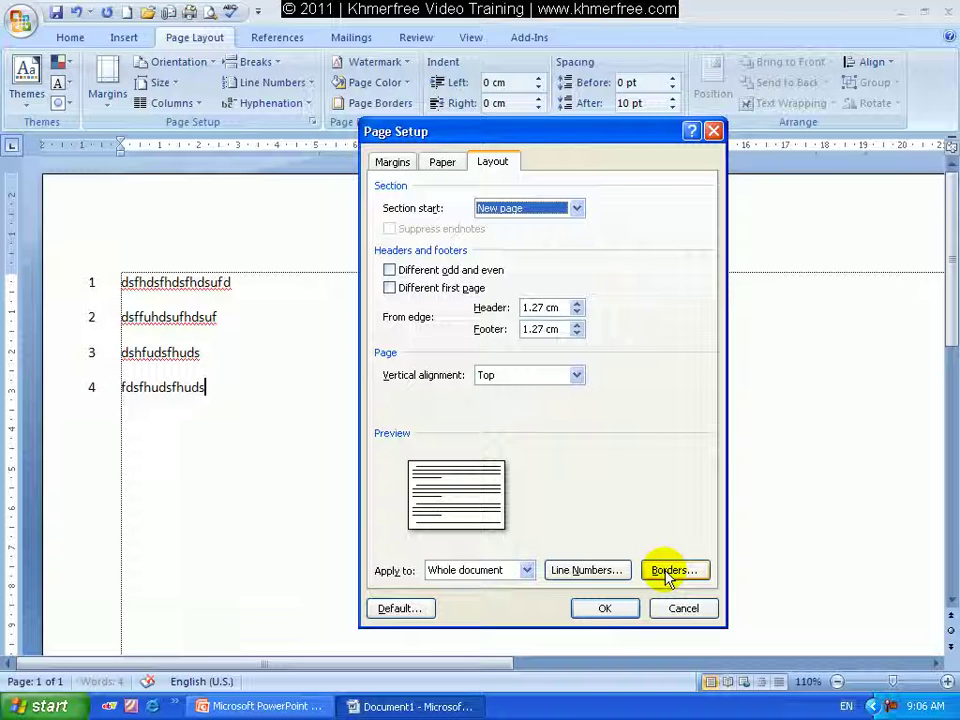
# In Borders and Shading, pick the green trees art page border for the whole document
pyautogui.click(667, 572)
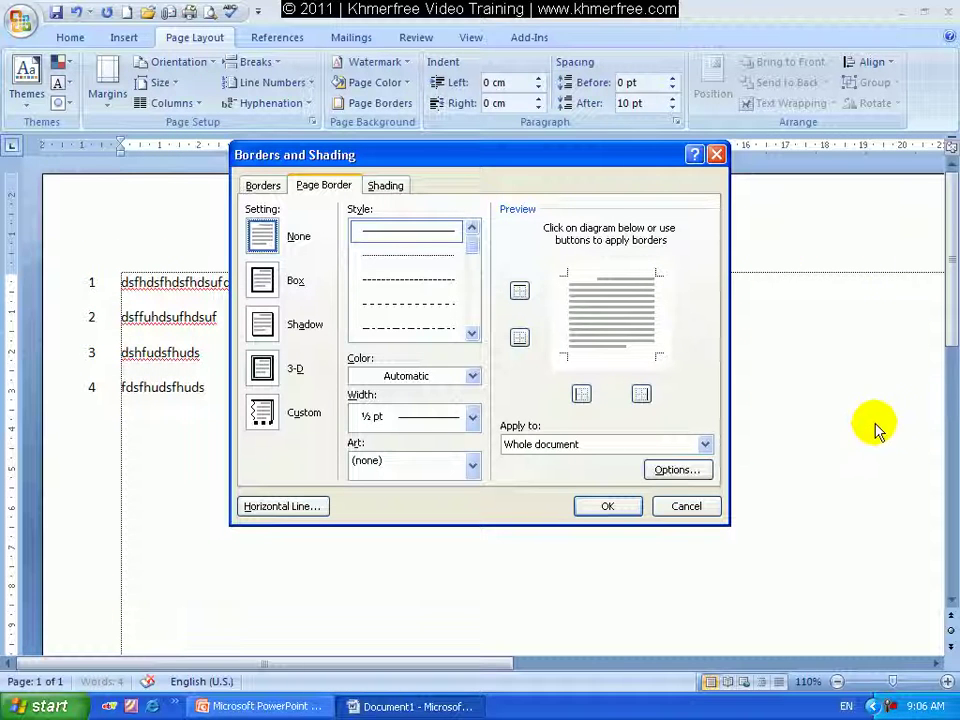
pyautogui.click(471, 465)
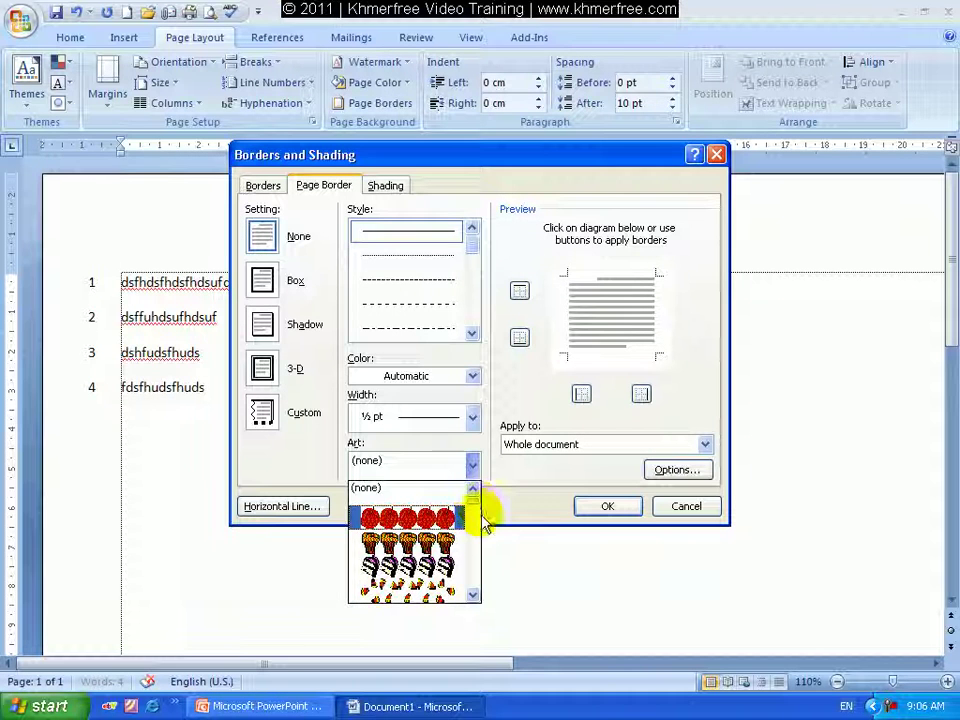
pyautogui.moveTo(477, 508)
pyautogui.mouseDown()
pyautogui.moveTo(471, 583)
pyautogui.moveTo(471, 458)
pyautogui.mouseUp()
pyautogui.click(473, 417)
pyautogui.click(473, 417)
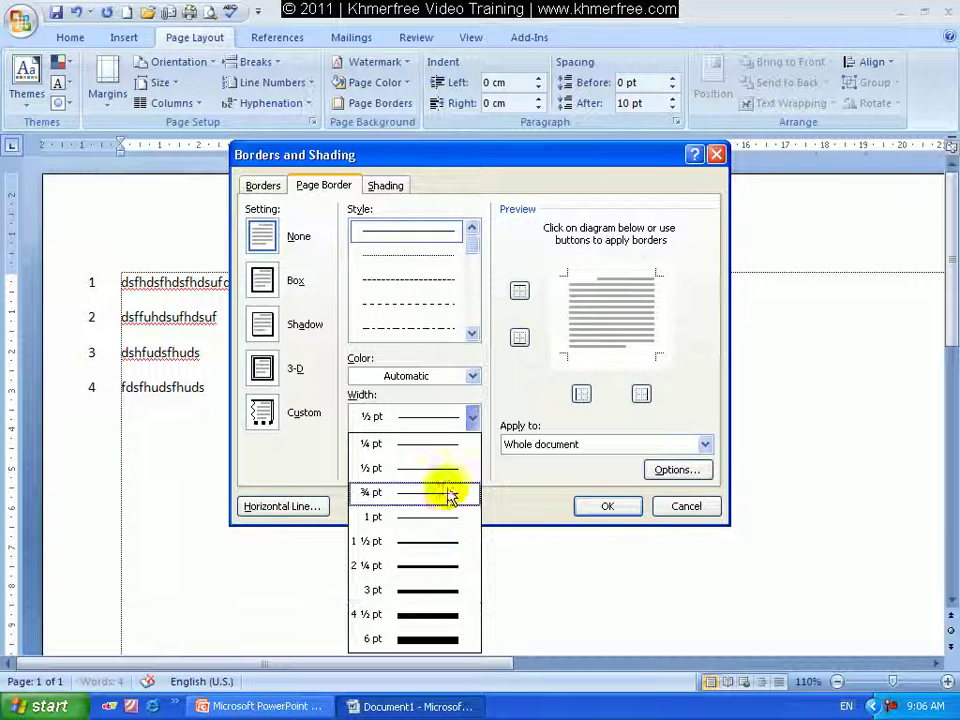
pyautogui.click(514, 406)
pyautogui.click(473, 465)
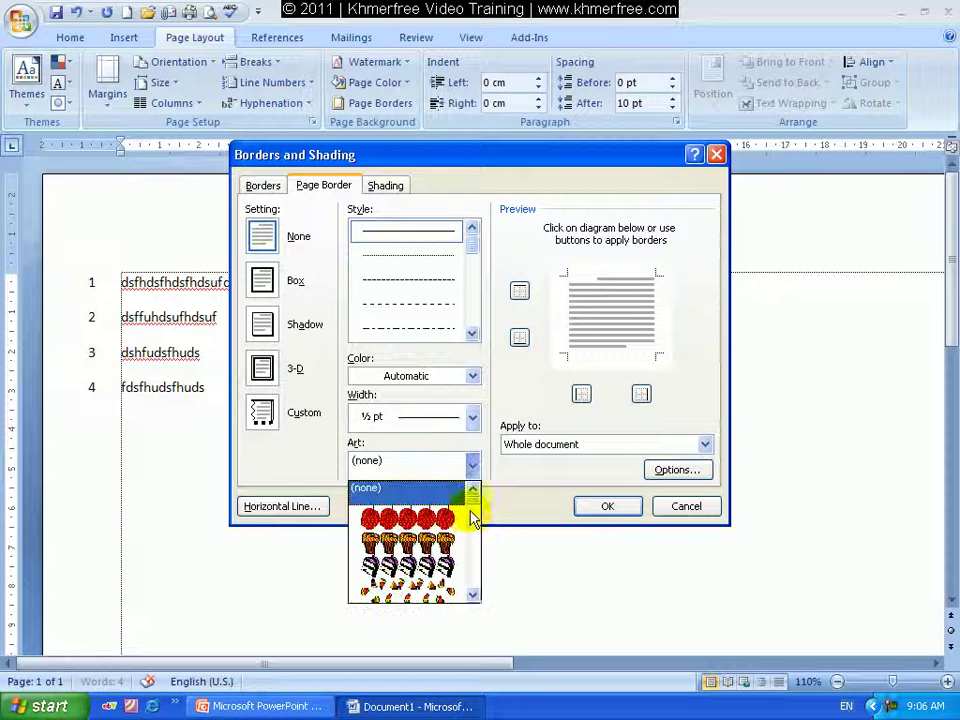
pyautogui.click(473, 595)
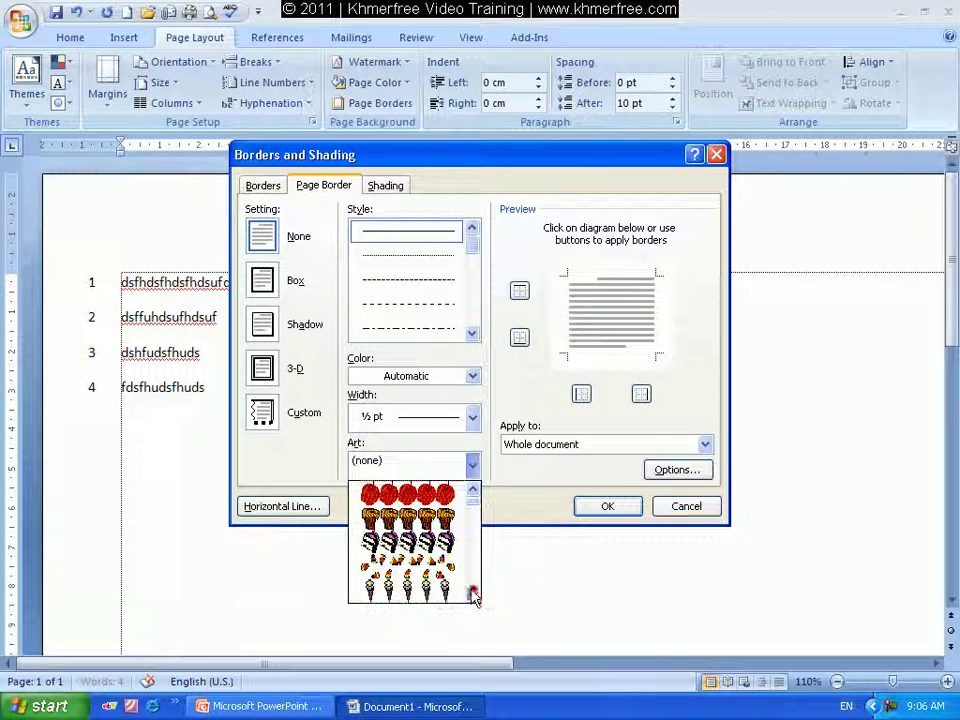
pyautogui.click(473, 489)
pyautogui.click(473, 489)
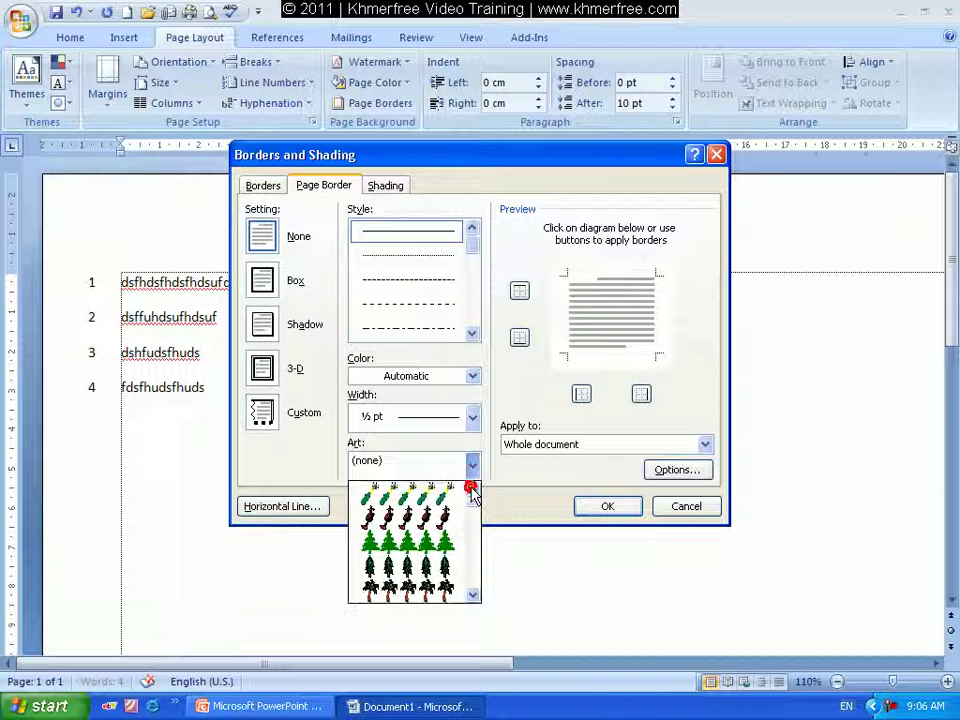
pyautogui.scroll(1, 440, 515)
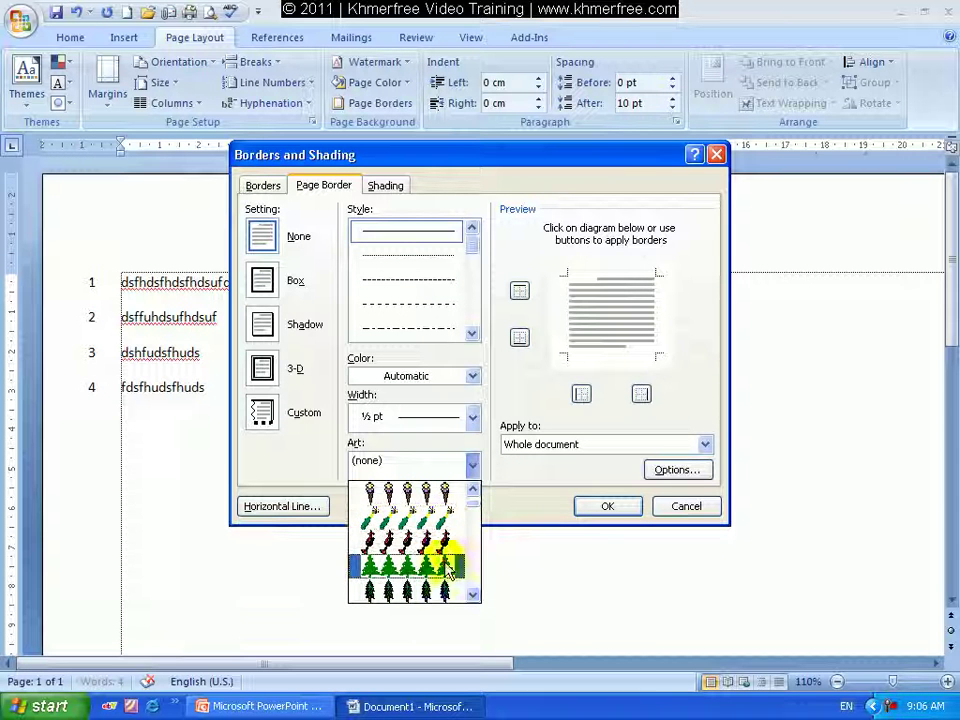
pyautogui.click(415, 565)
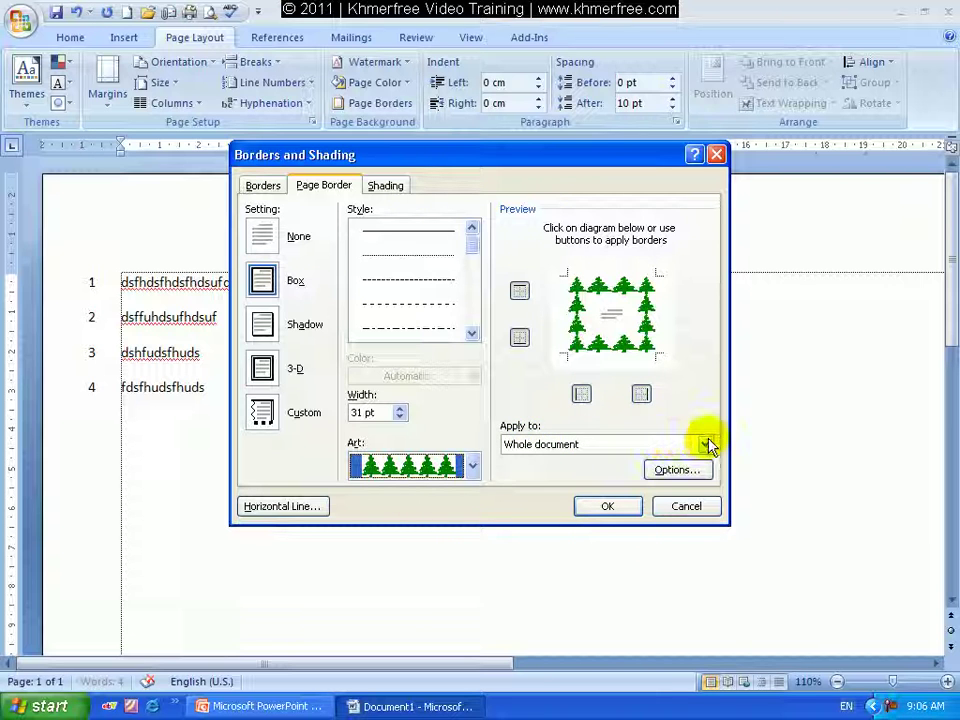
# Apply the tree page border and zoom out to 50% to check it frames all four pages
pyautogui.click(622, 508)
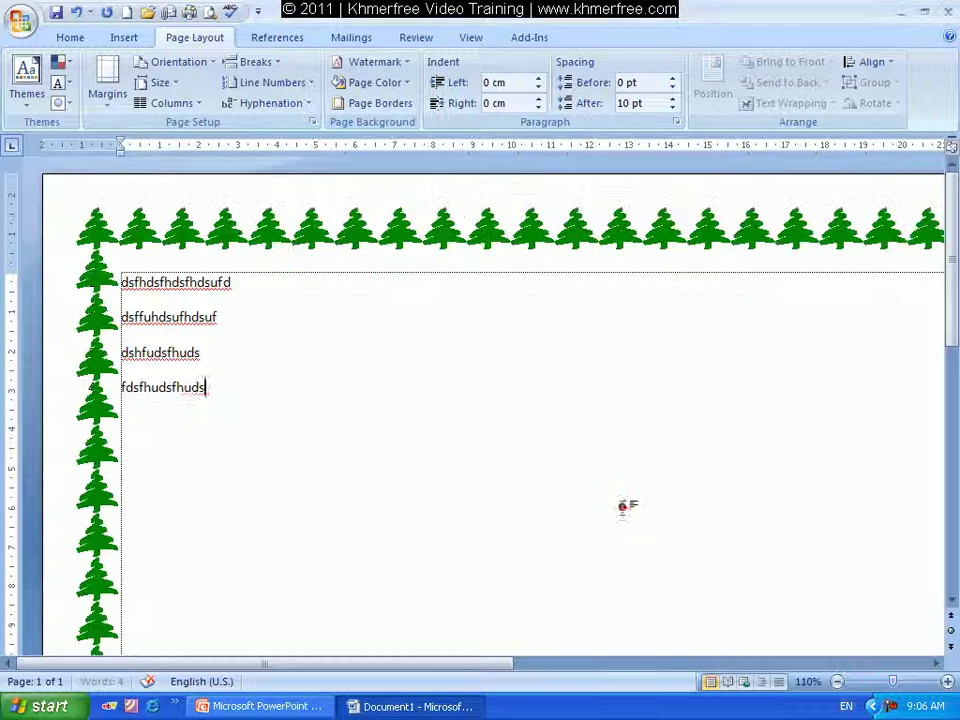
pyautogui.scroll(-2, 607, 488)
pyautogui.scroll(-15, 590, 492)
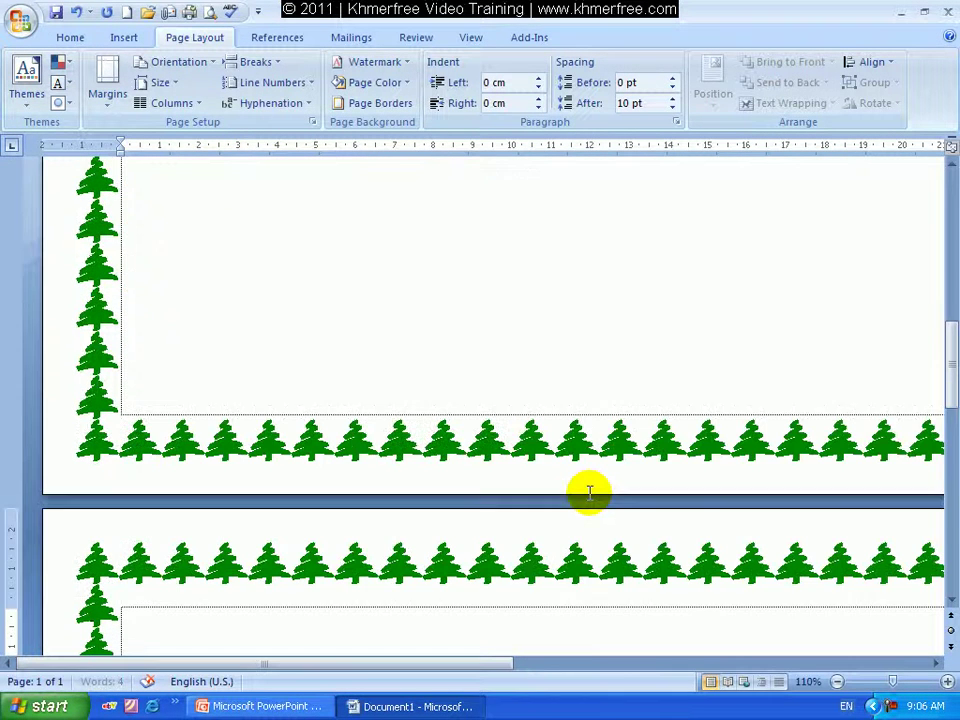
pyautogui.moveTo(951, 480)
pyautogui.mouseDown()
pyautogui.moveTo(948, 585)
pyautogui.moveTo(878, 626)
pyautogui.mouseUp()
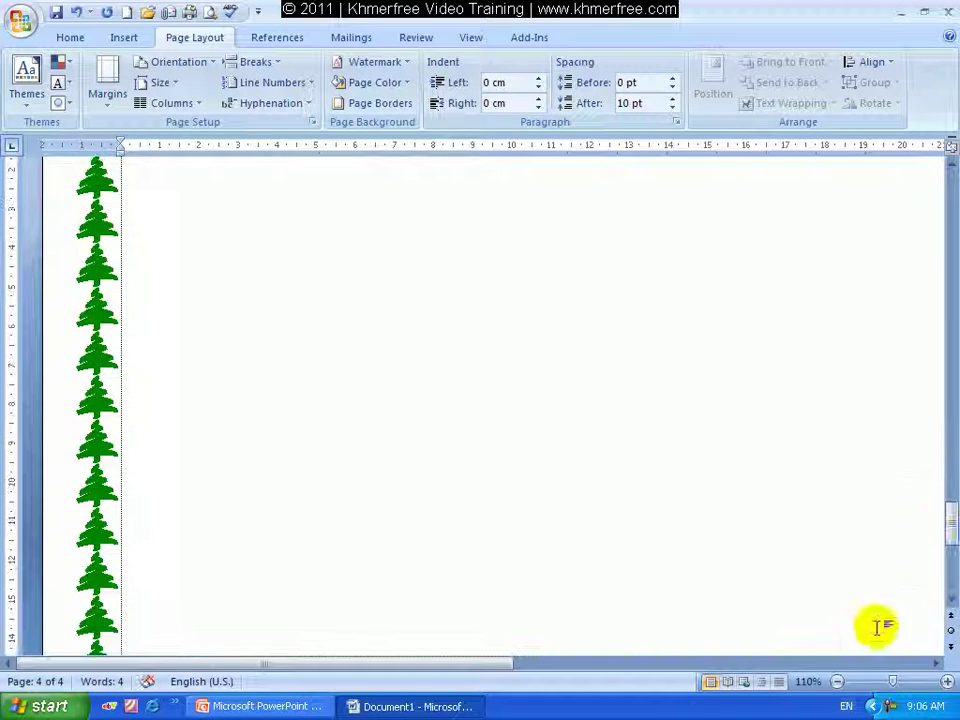
pyautogui.click(837, 685)
pyautogui.click(837, 685)
pyautogui.click(837, 685)
pyautogui.click(837, 685)
pyautogui.click(837, 685)
pyautogui.click(837, 685)
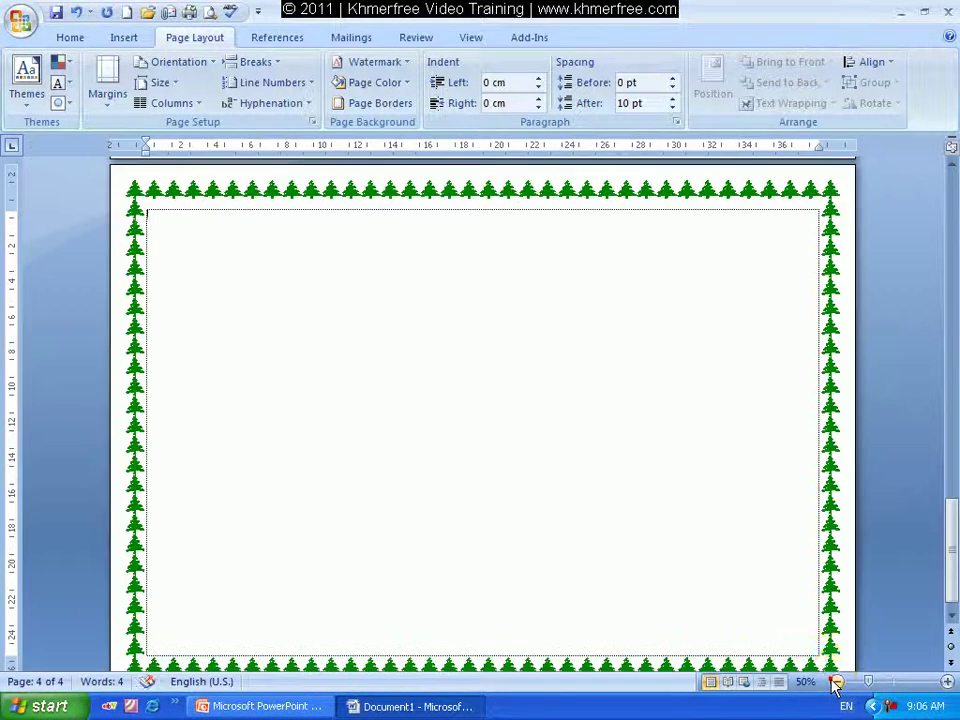
pyautogui.moveTo(951, 553); pyautogui.dragTo(949, 199)
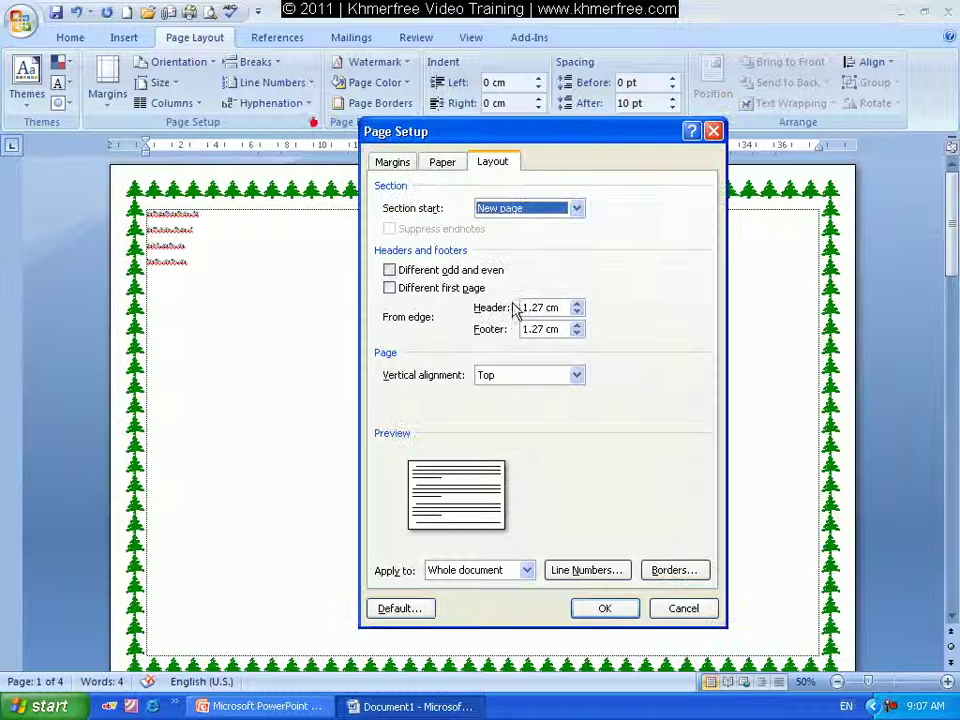
# Switch the page border to the red poinsettia art at 12 pt, applied to This section - First page only
pyautogui.click(668, 572)
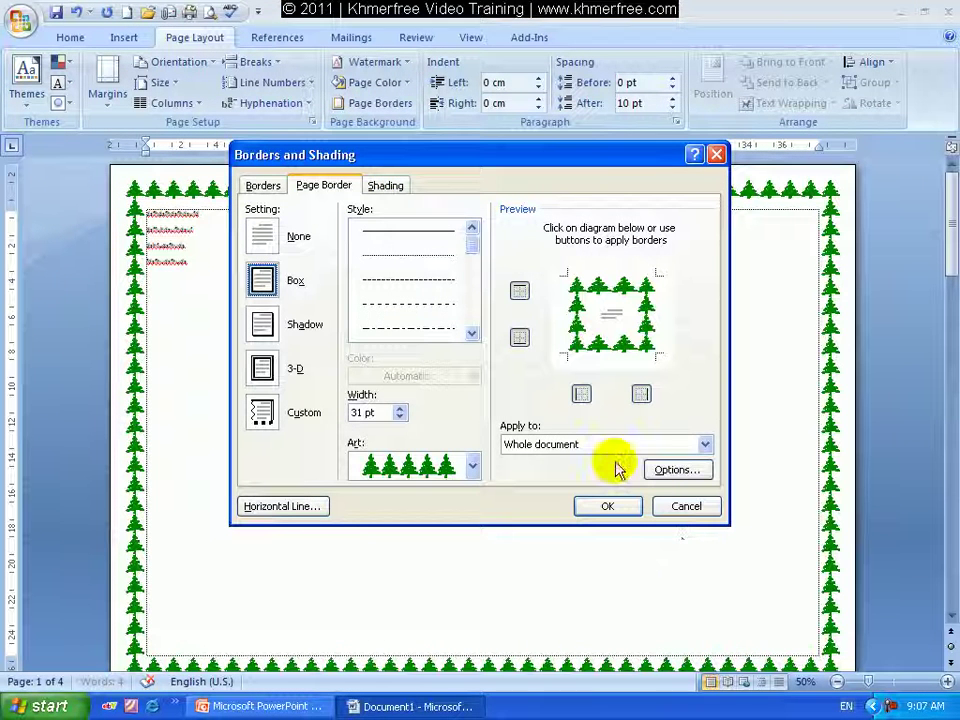
pyautogui.click(472, 465)
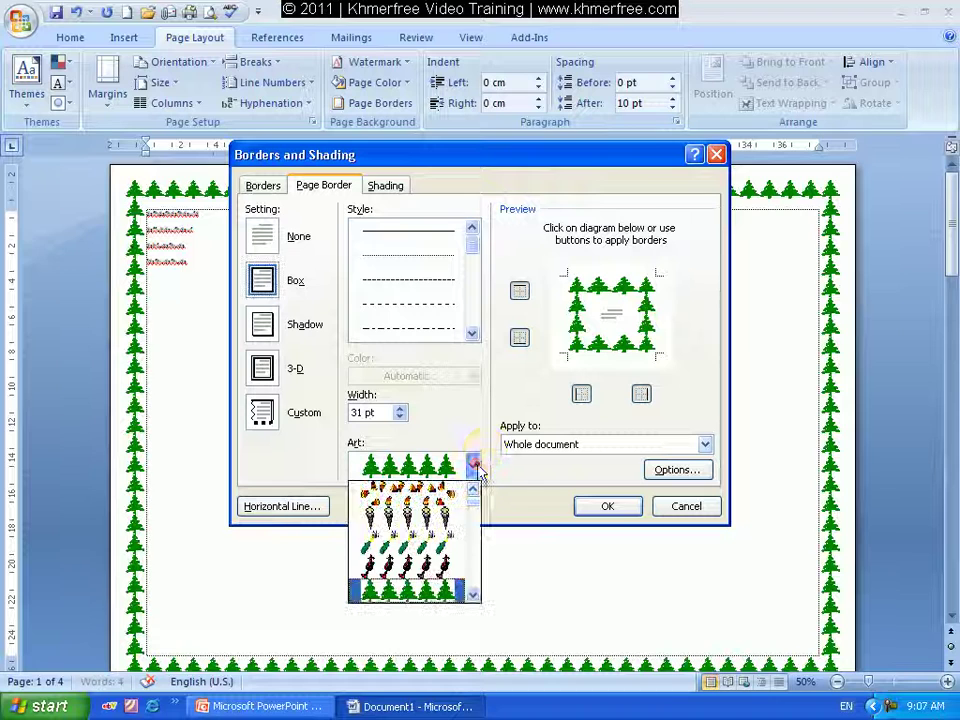
pyautogui.moveTo(474, 510)
pyautogui.mouseDown()
pyautogui.moveTo(472, 538)
pyautogui.moveTo(471, 514)
pyautogui.mouseUp()
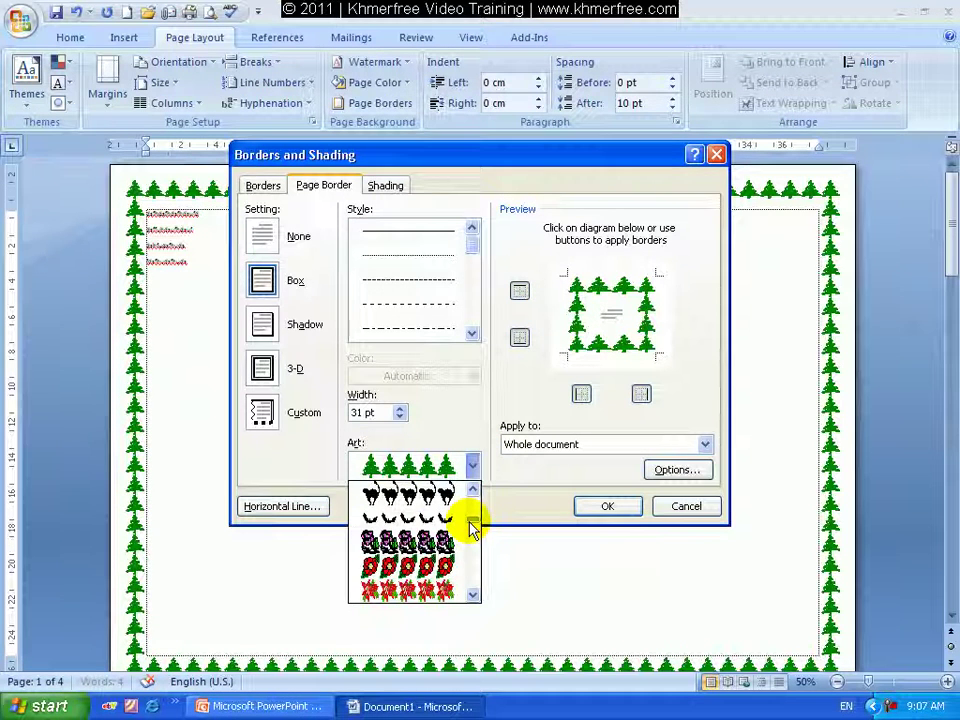
pyautogui.click(446, 561)
pyautogui.click(704, 444)
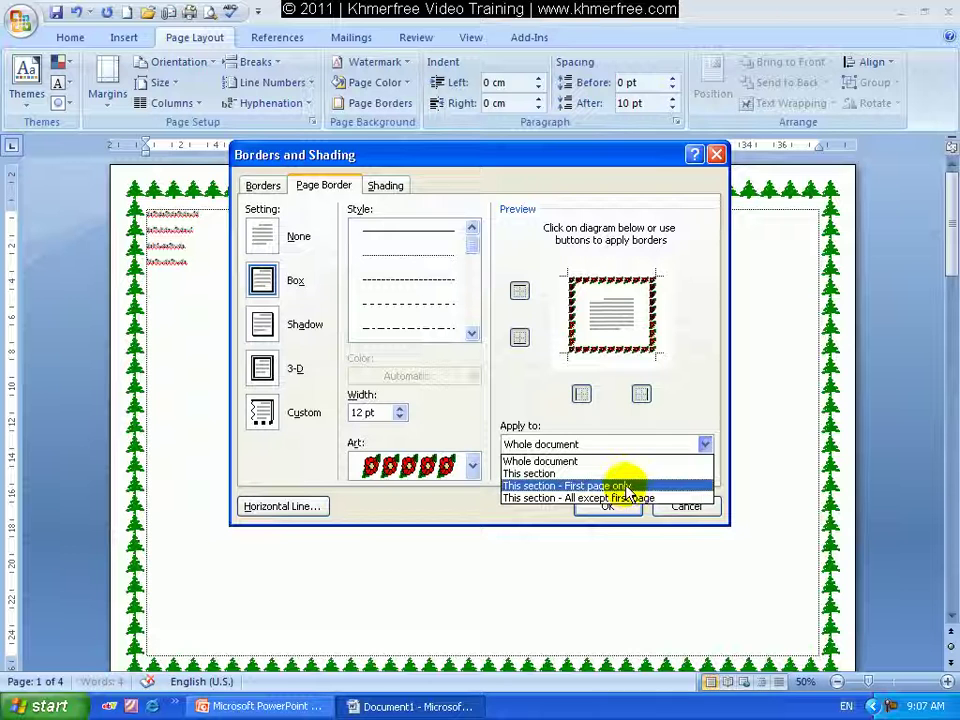
pyautogui.click(626, 487)
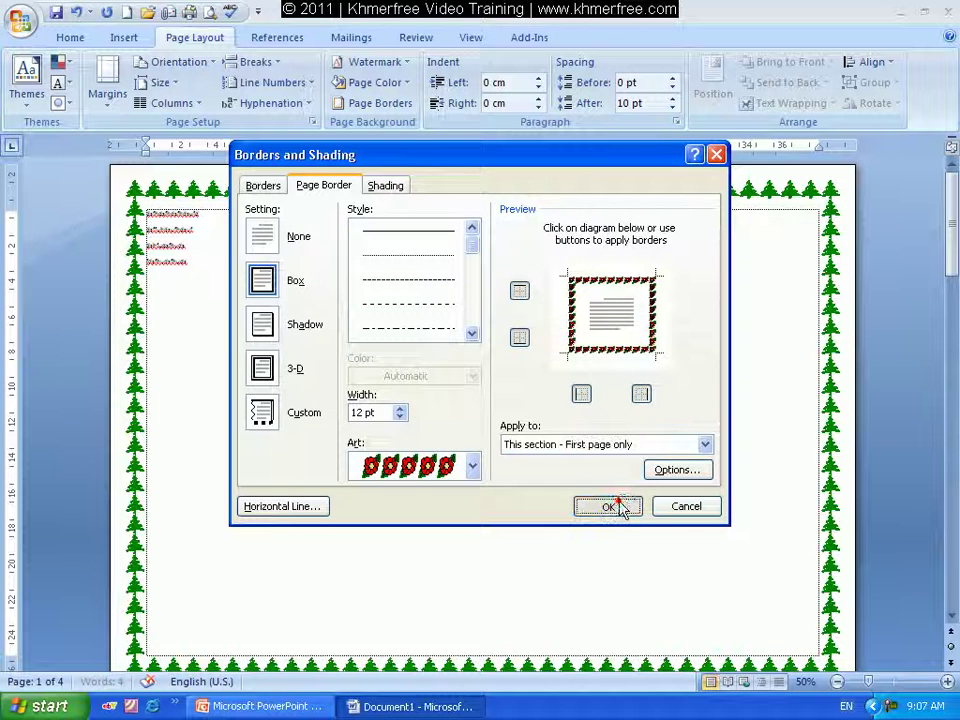
pyautogui.click(610, 506)
pyautogui.scroll(4, 619, 500)
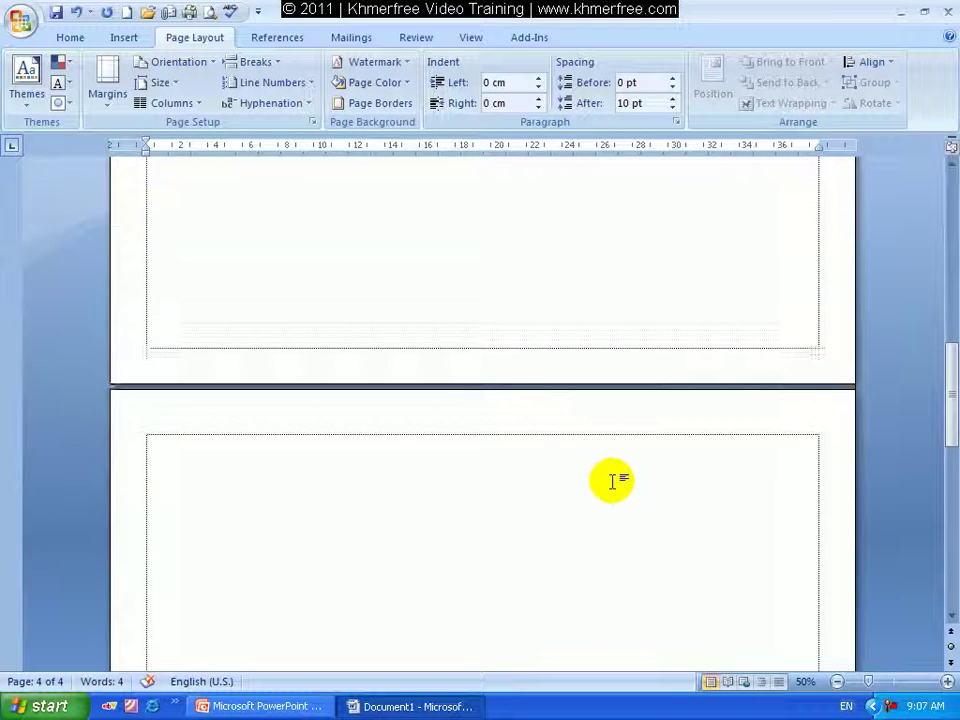
pyautogui.scroll(3, 619, 480)
pyautogui.scroll(4, 617, 460)
pyautogui.scroll(5, 614, 440)
pyautogui.scroll(3, 614, 440)
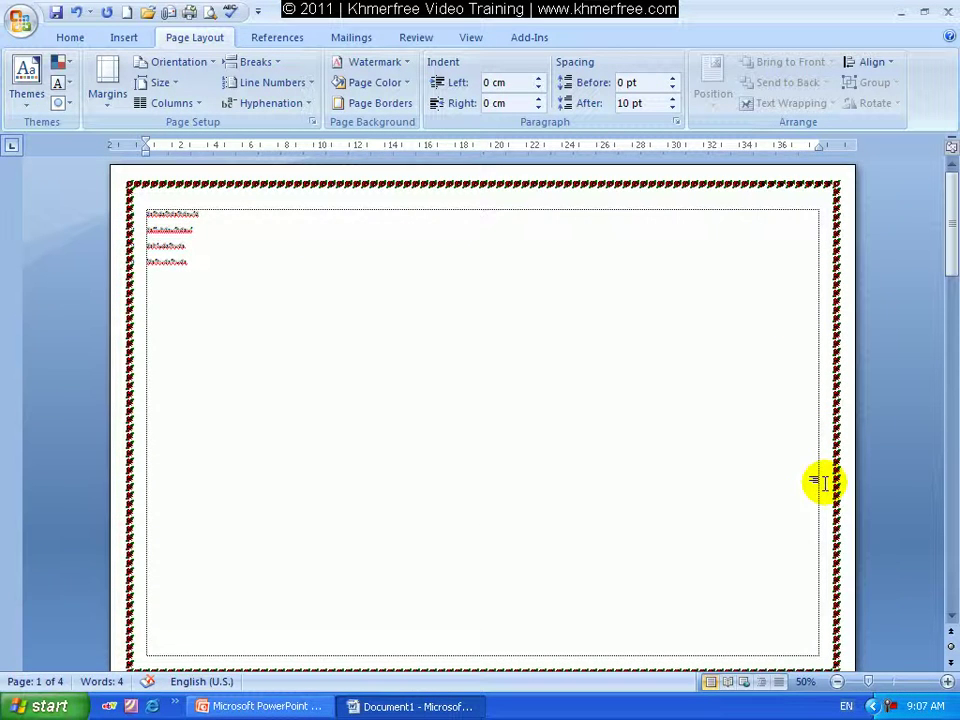
pyautogui.scroll(-3, 770, 495)
pyautogui.scroll(-3, 690, 520)
pyautogui.scroll(-3, 655, 550)
pyautogui.scroll(-3, 652, 562)
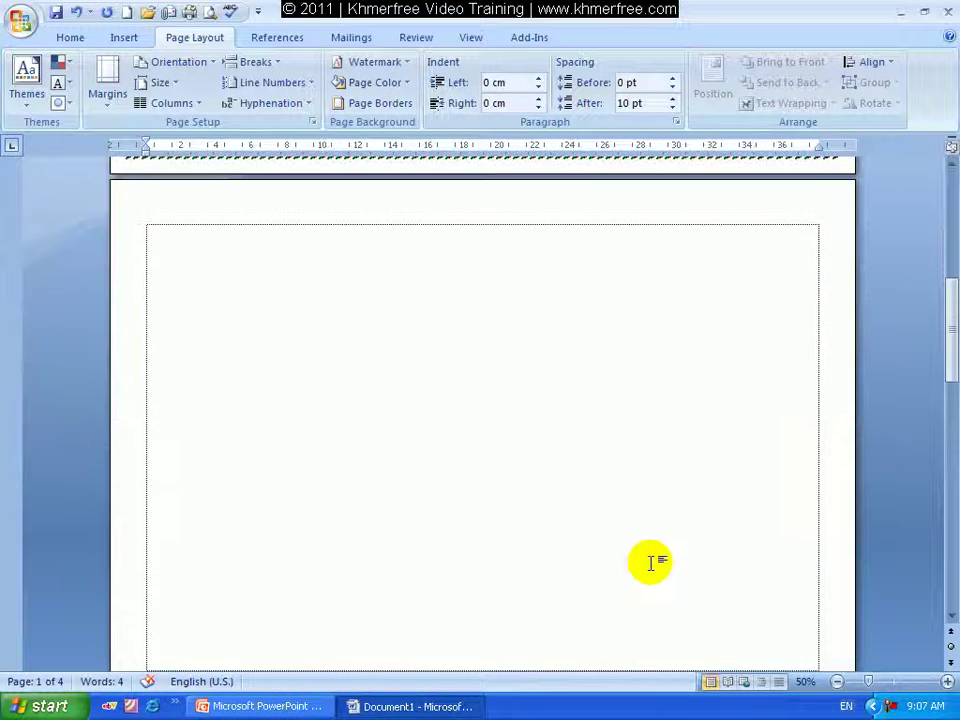
pyautogui.scroll(5, 649, 561)
pyautogui.scroll(4, 656, 514)
pyautogui.scroll(2, 649, 504)
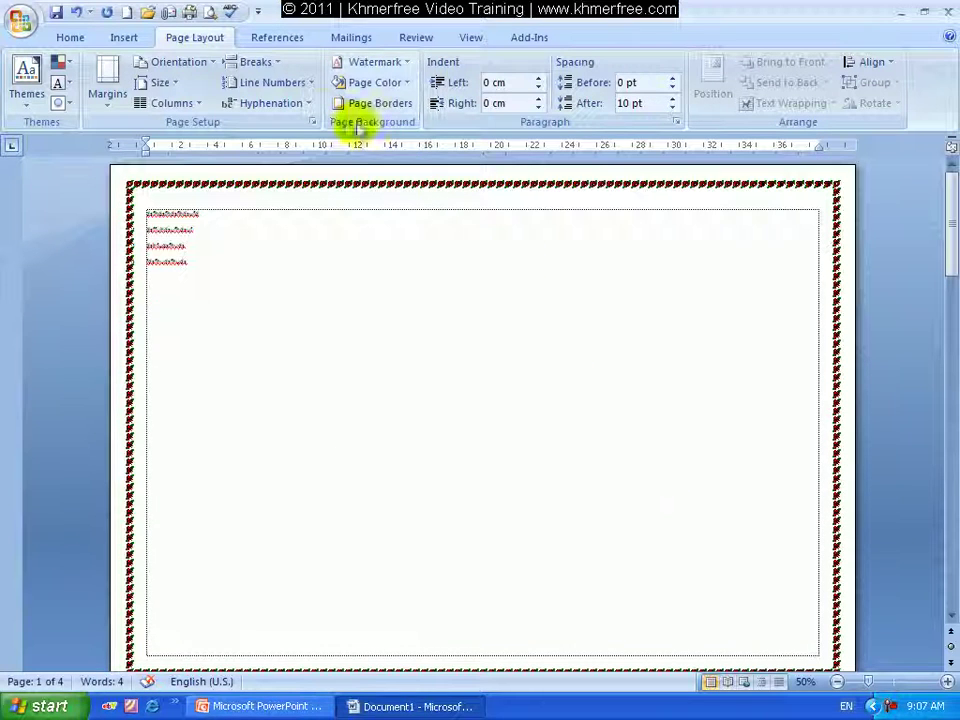
pyautogui.click(312, 121)
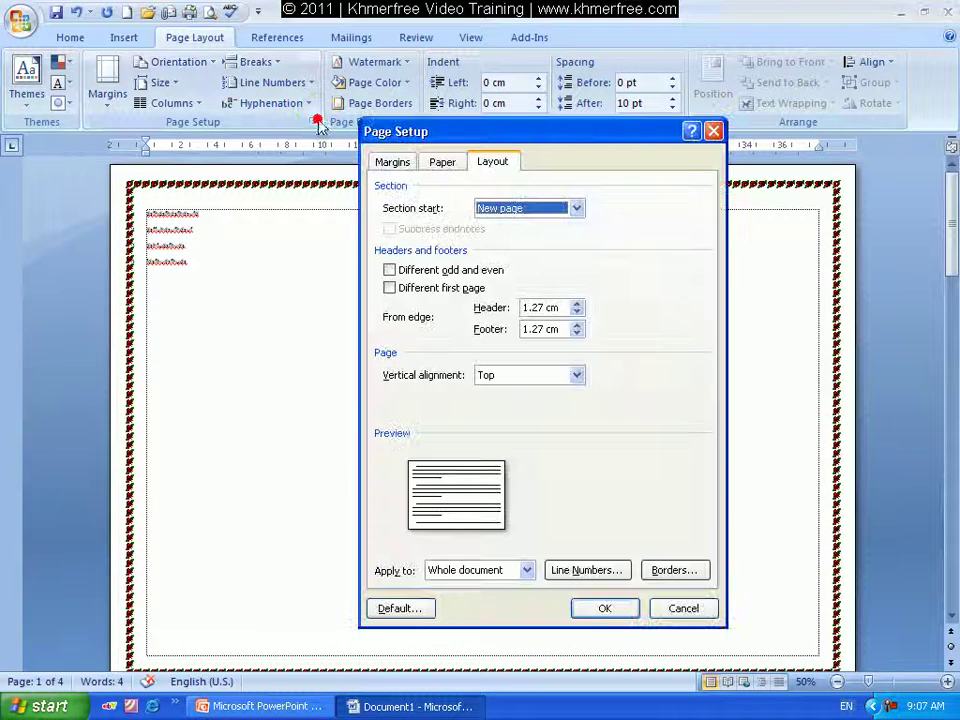
pyautogui.click(442, 162)
pyautogui.click(394, 163)
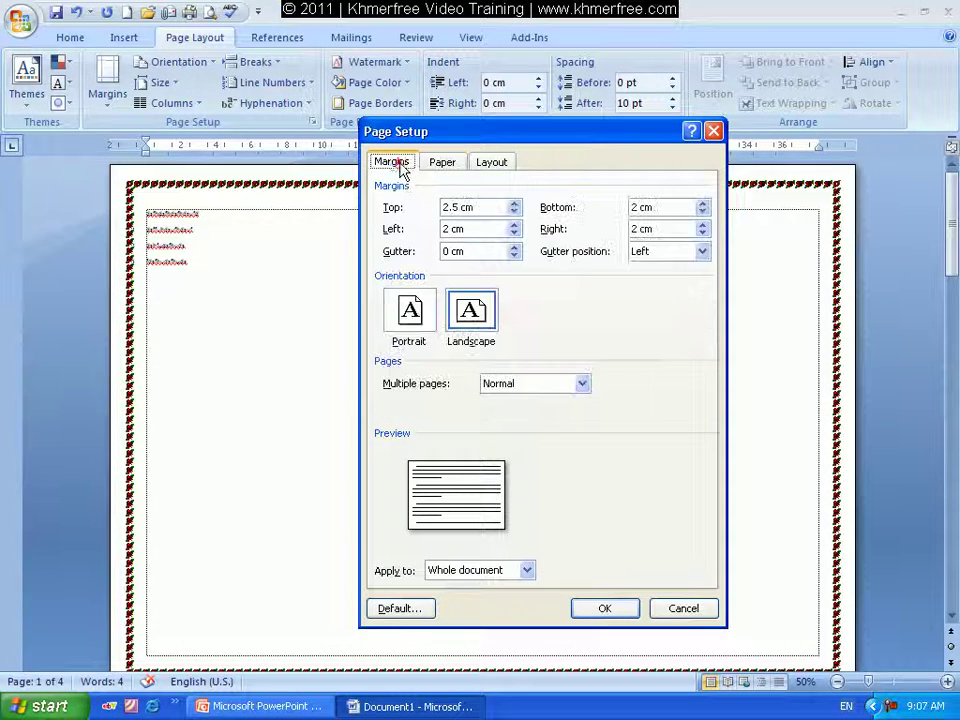
pyautogui.click(713, 131)
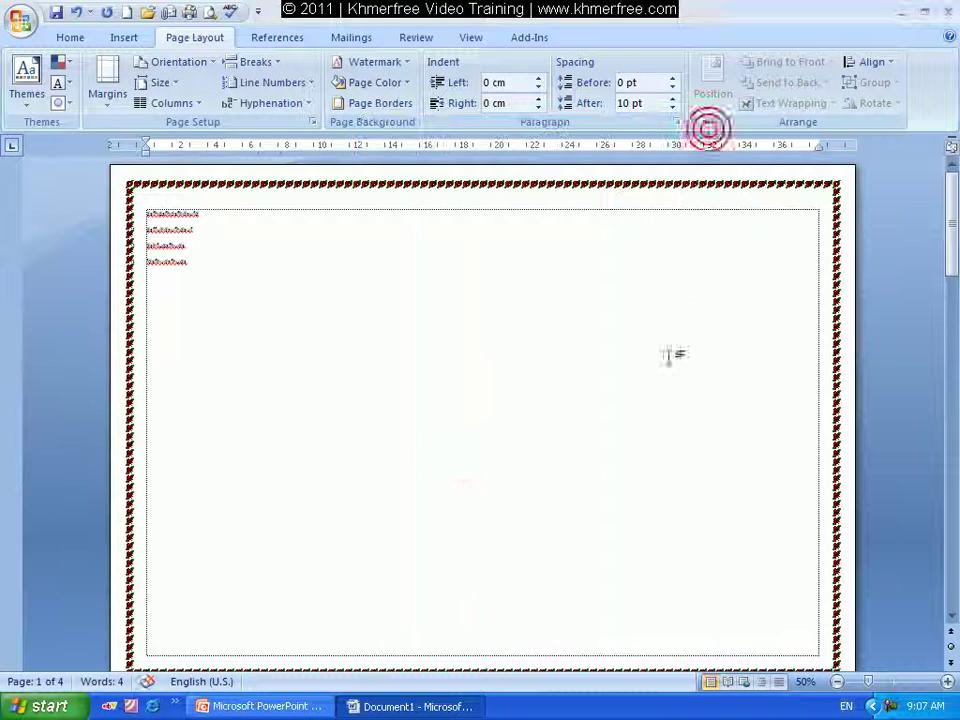
# Show PowerPoint slide 3 on Print, Quick Print and Print Preview, then minimize PowerPoint
pyautogui.click(258, 707)
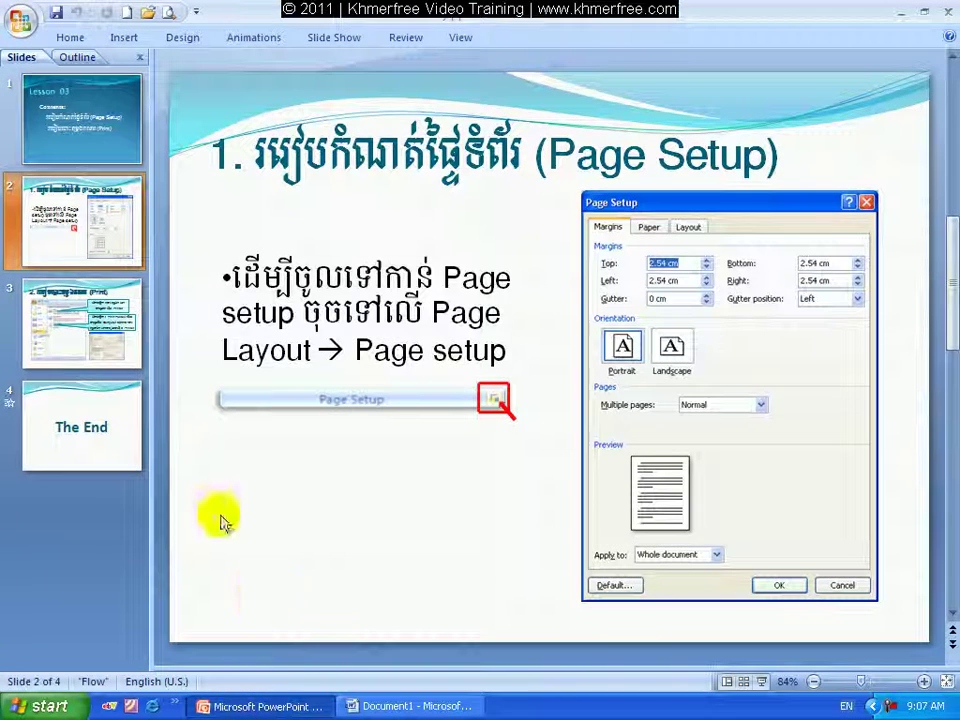
pyautogui.click(122, 342)
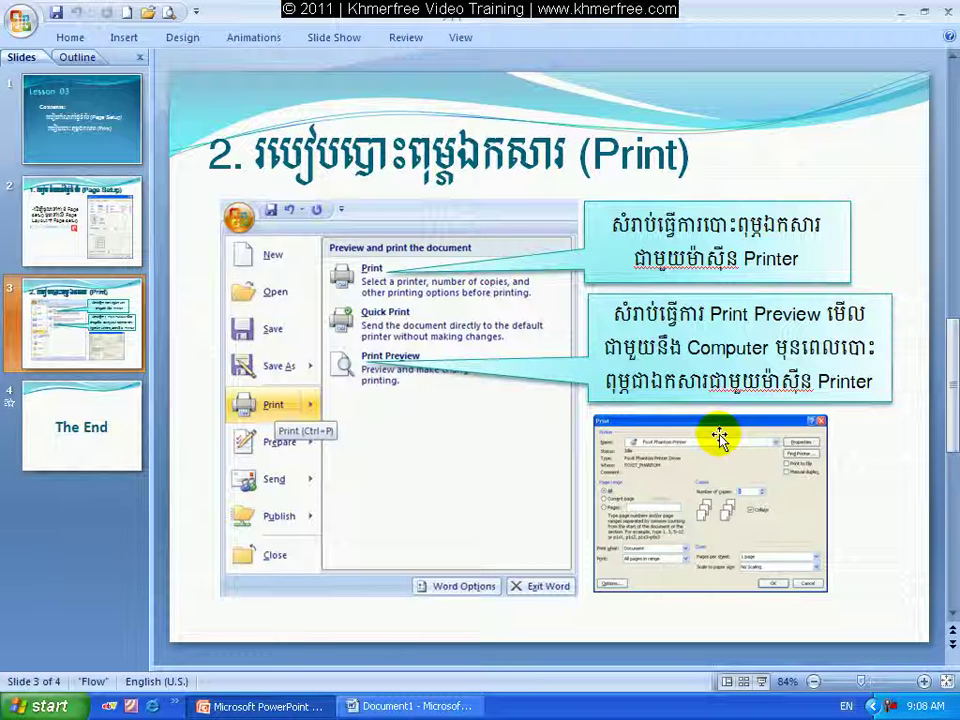
pyautogui.click(900, 13)
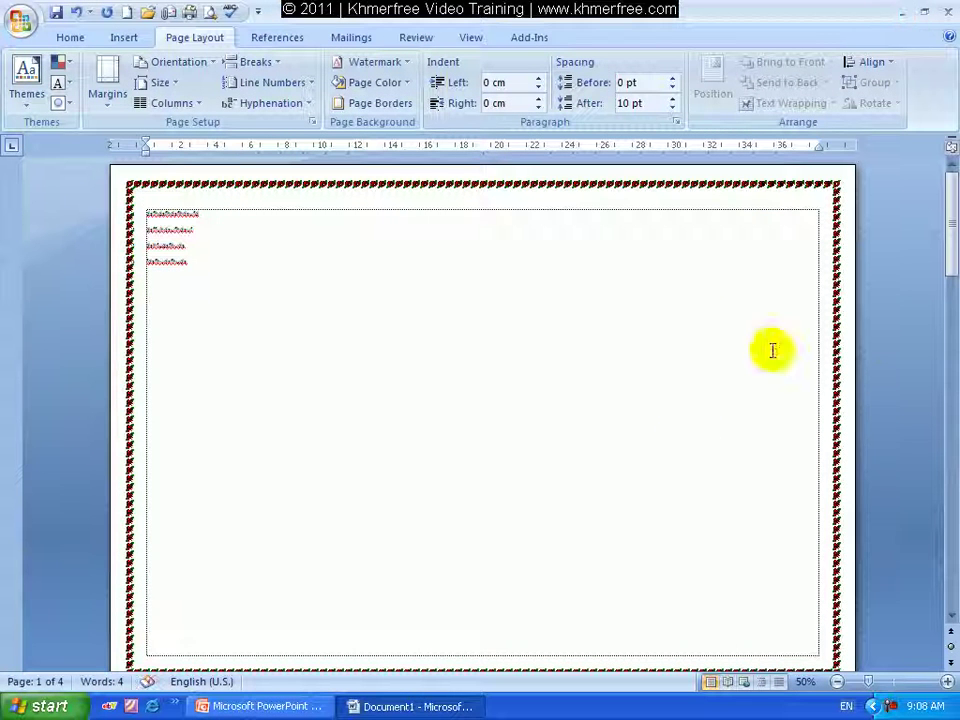
# Open Welcome.docx from My Documents
pyautogui.click(948, 244)
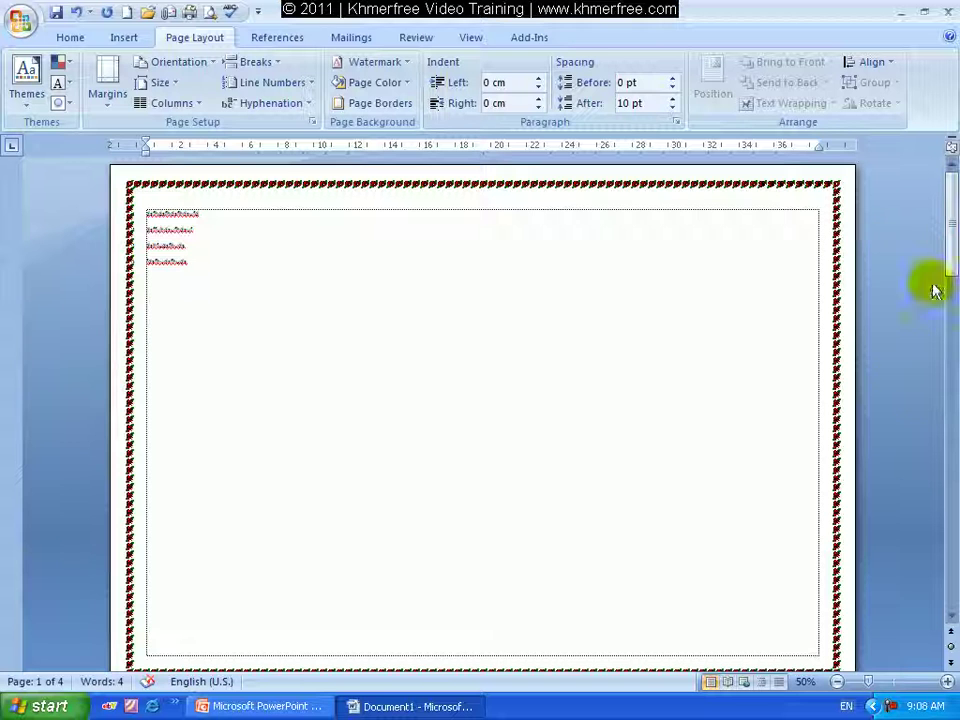
pyautogui.click(21, 20)
pyautogui.click(33, 100)
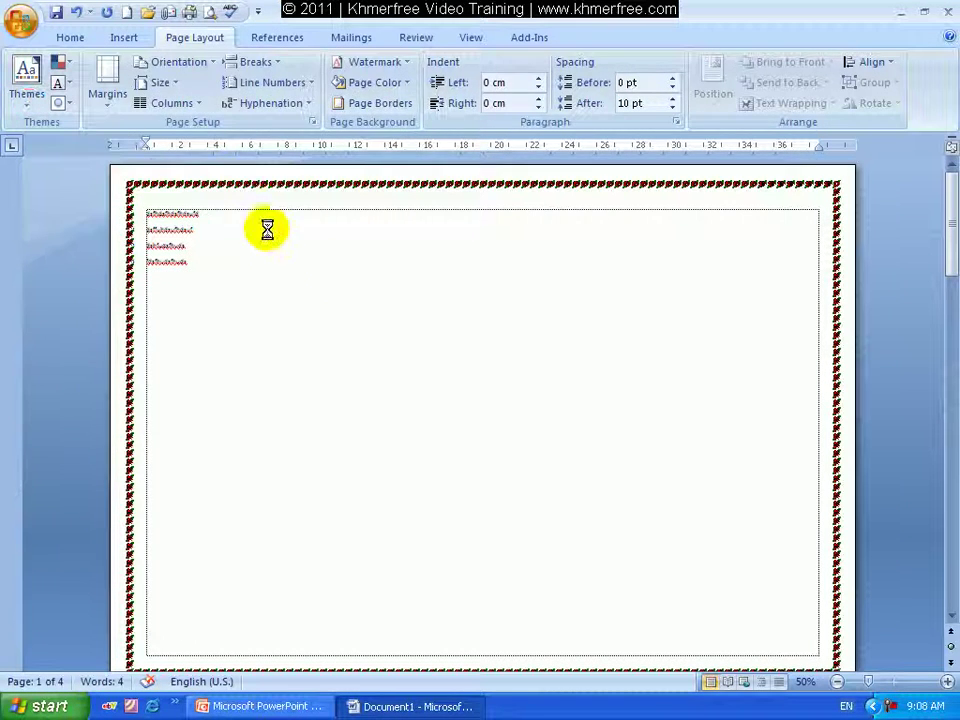
pyautogui.click(228, 195)
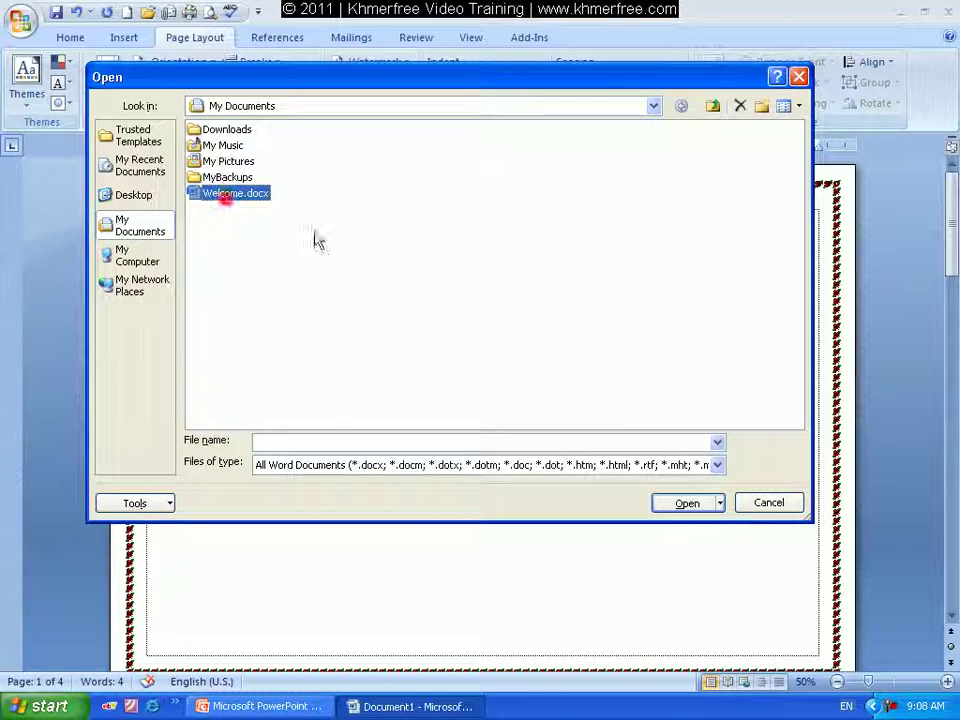
pyautogui.click(682, 502)
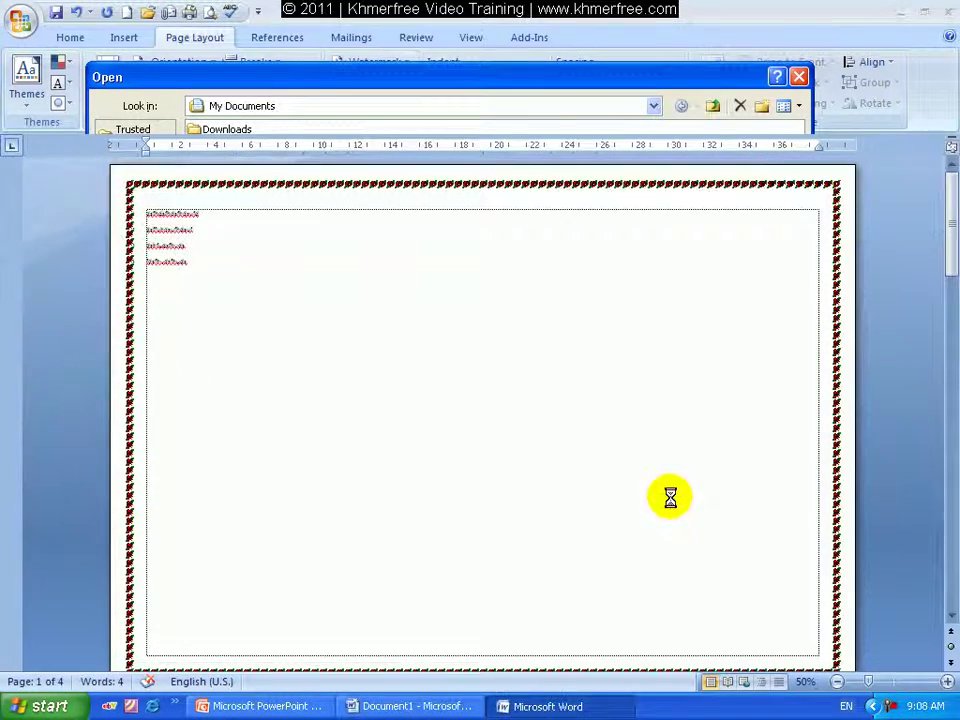
# Return to Document1 and close its window, raising the save-changes prompt
pyautogui.scroll(-10, 690, 475)
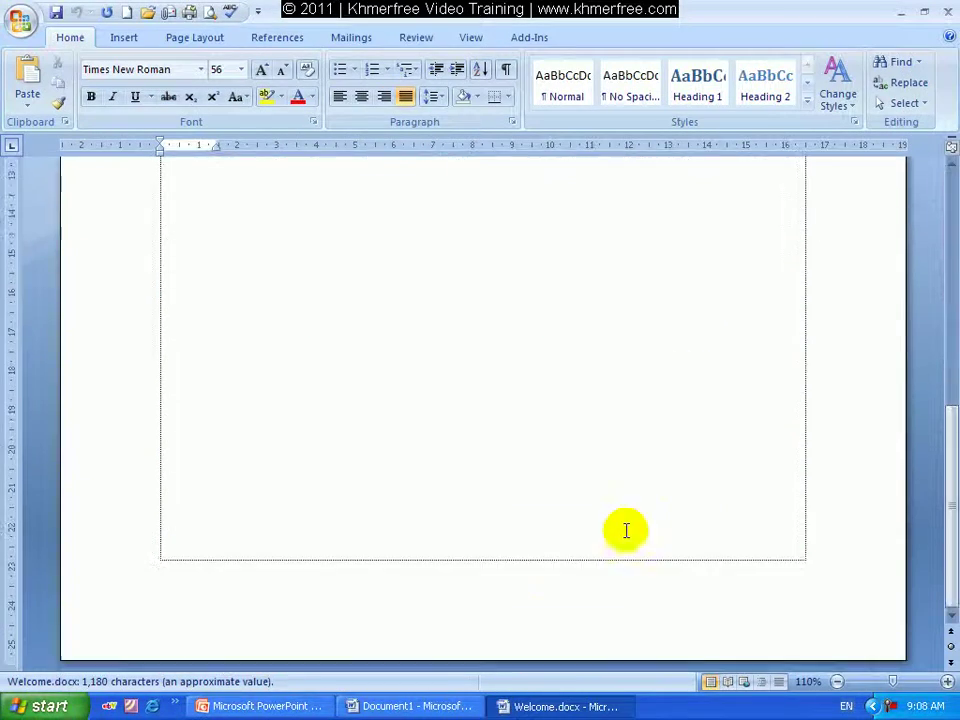
pyautogui.click(413, 707)
pyautogui.click(946, 11)
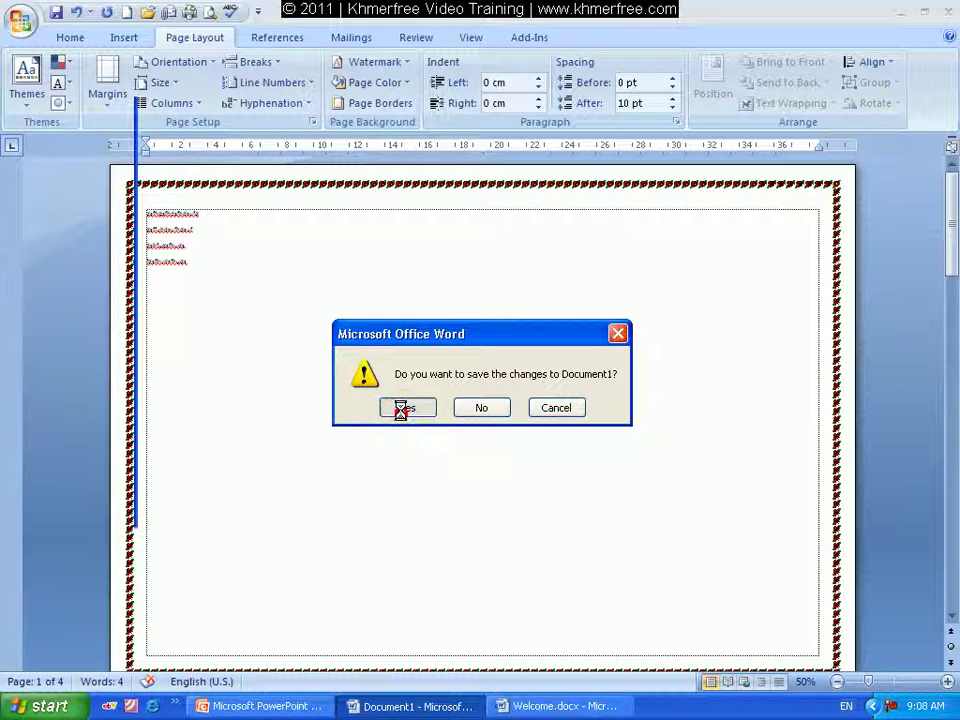
# Cancel the Save As dialog, close Document1 again and answer No to saving changes
pyautogui.click(405, 410)
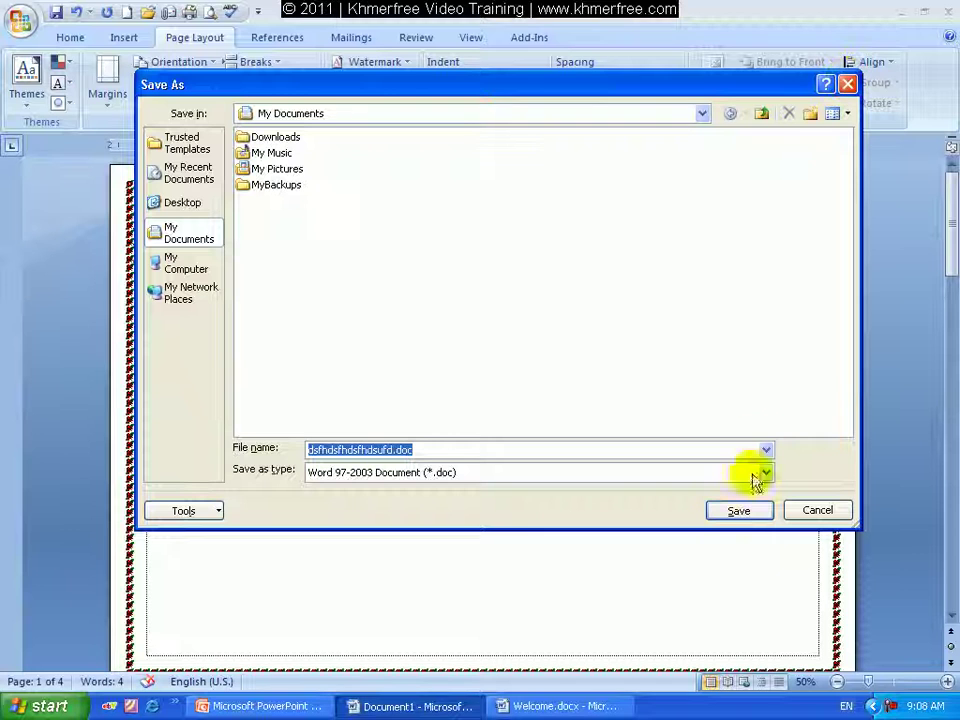
pyautogui.click(848, 84)
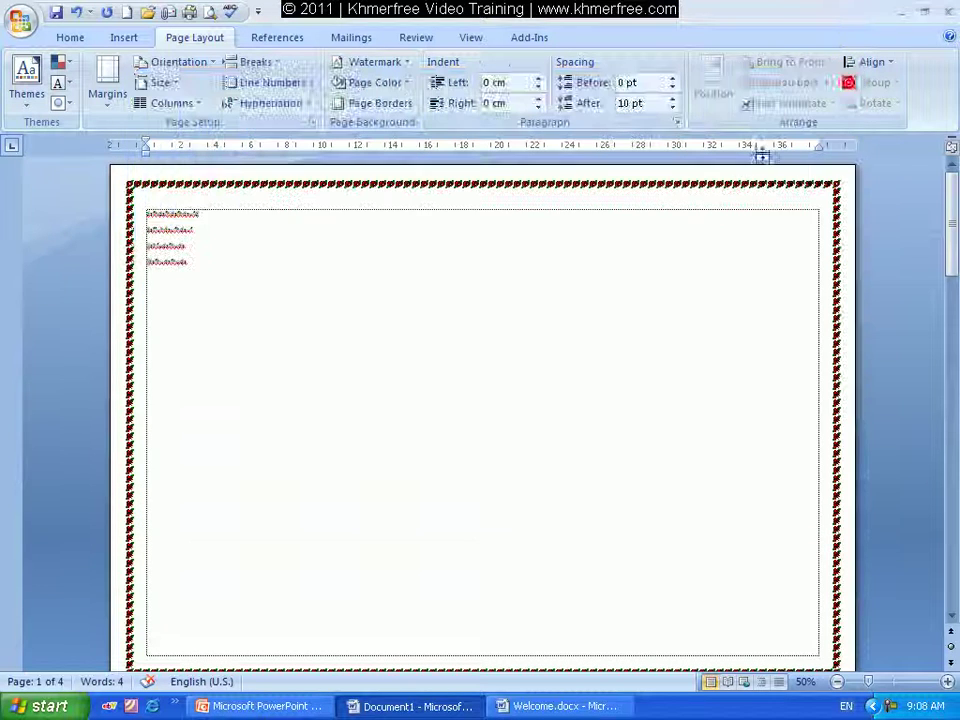
pyautogui.click(946, 11)
pyautogui.moveTo(492, 343); pyautogui.dragTo(497, 252)
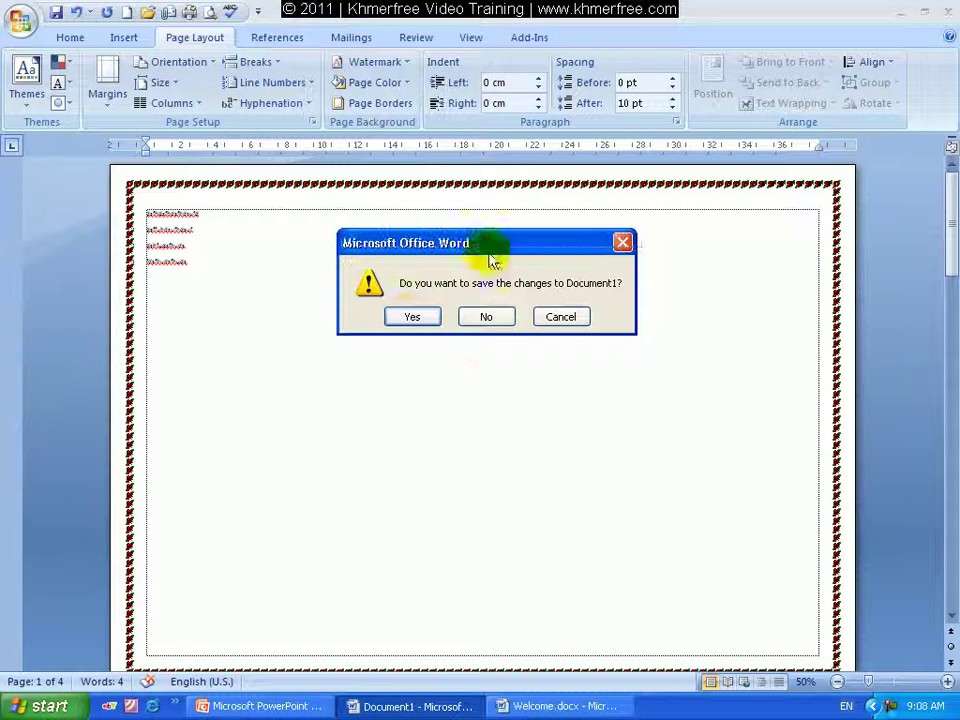
pyautogui.click(413, 320)
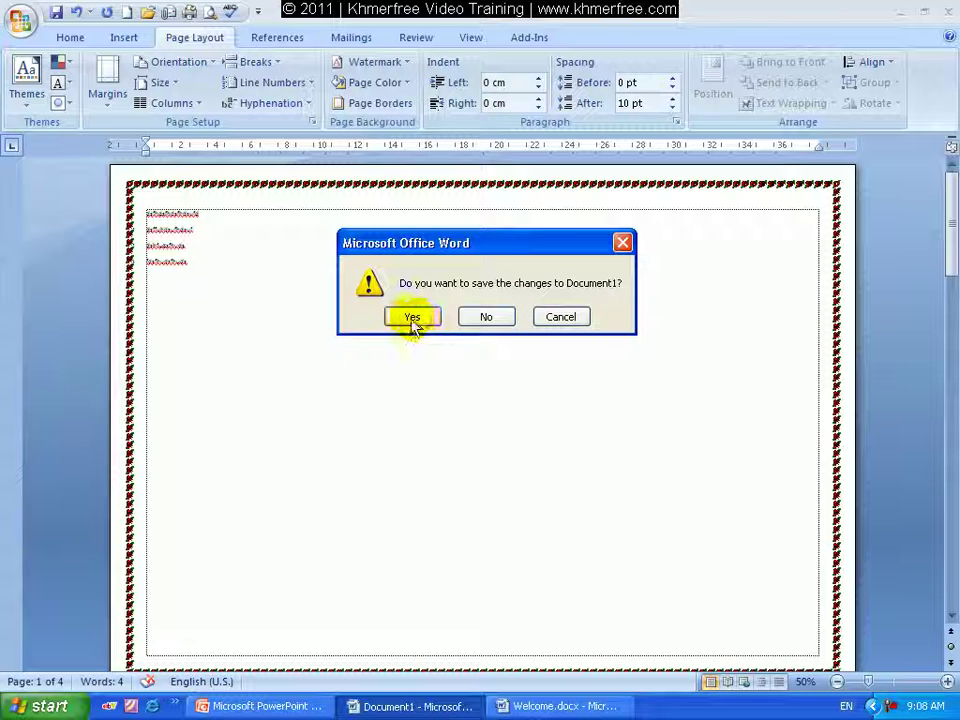
pyautogui.click(491, 329)
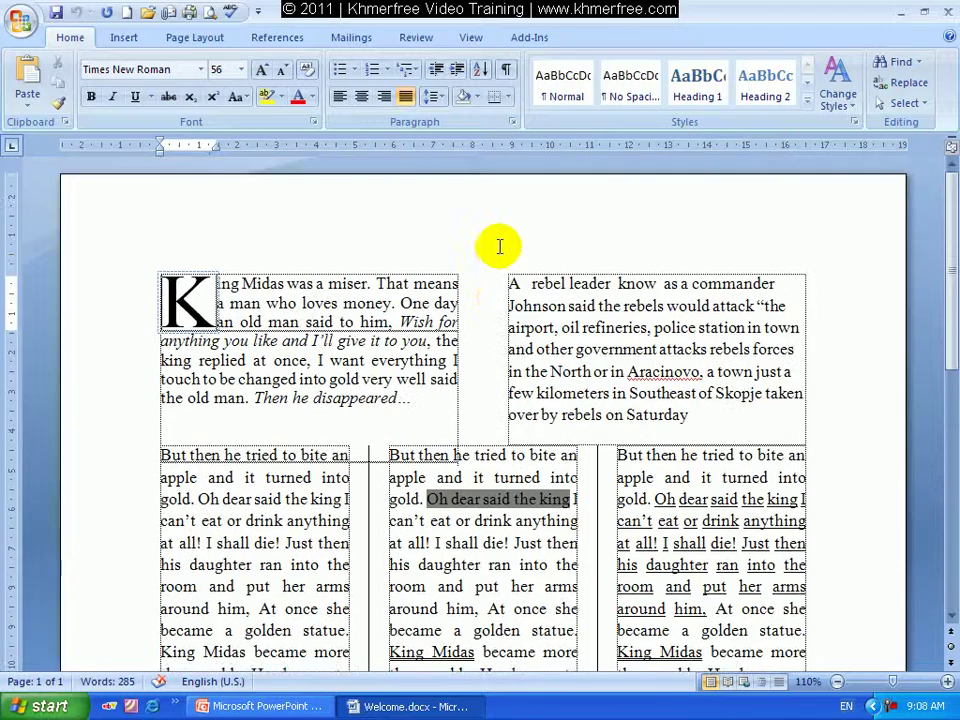
# Scroll through the King Midas columns in Welcome.docx and show the Office button's Print choices
pyautogui.scroll(-5, 489, 245)
pyautogui.scroll(4, 489, 250)
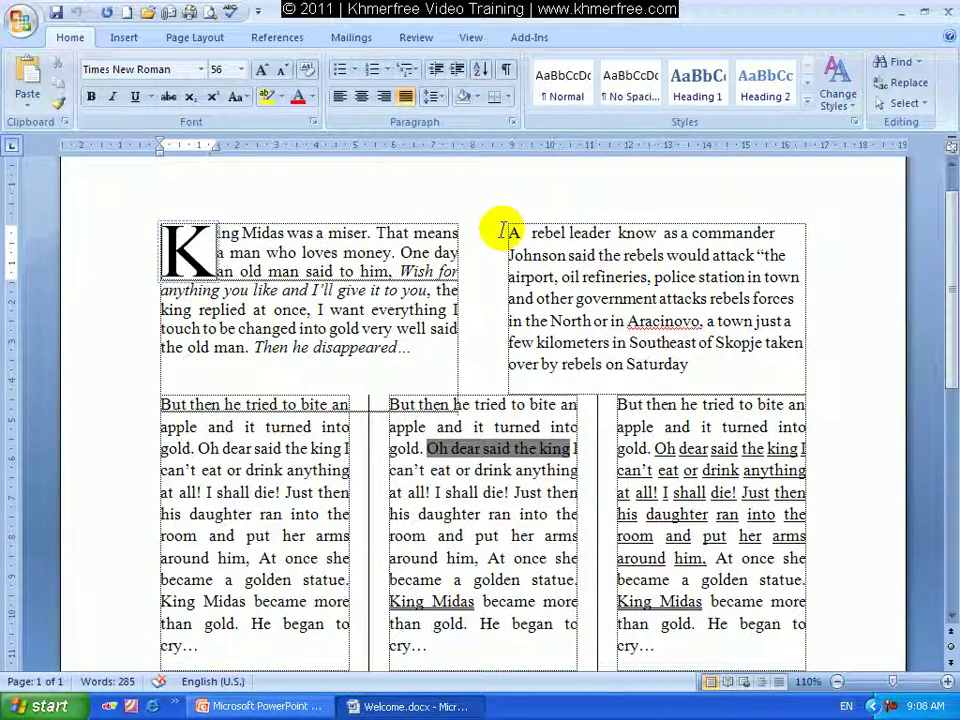
pyautogui.scroll(-2, 490, 240)
pyautogui.scroll(3, 486, 244)
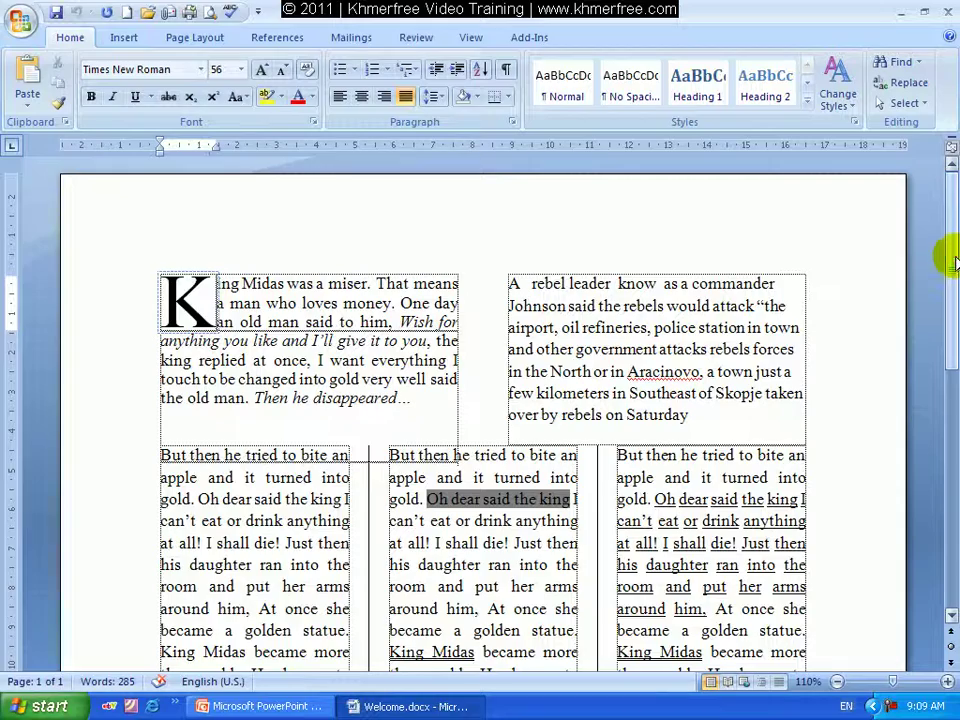
pyautogui.moveTo(950, 258); pyautogui.dragTo(255, 362)
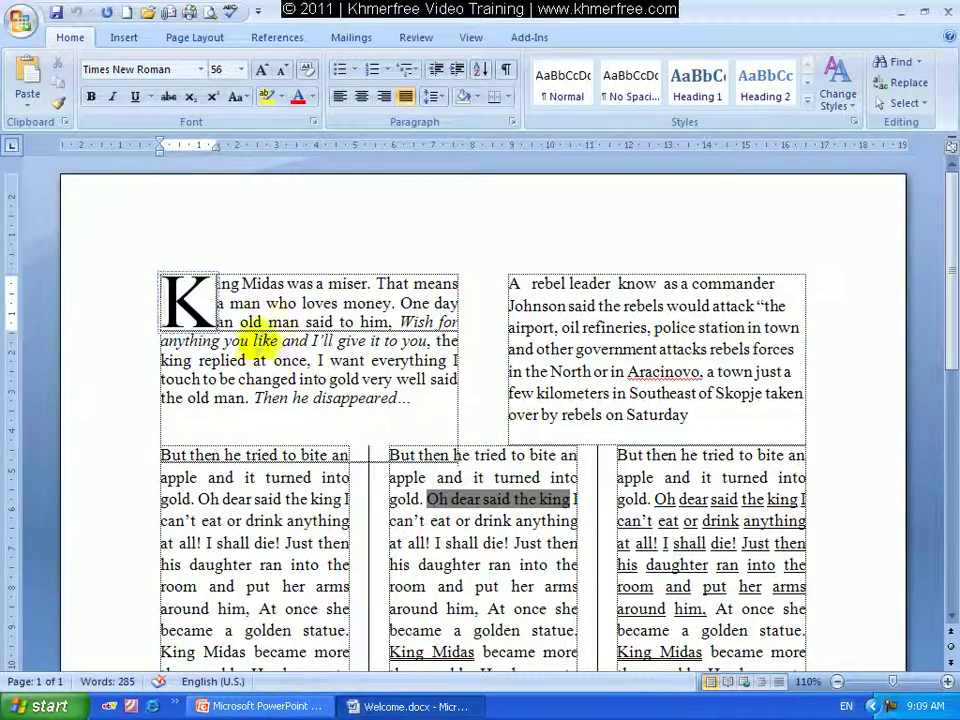
pyautogui.scroll(-1, 338, 420)
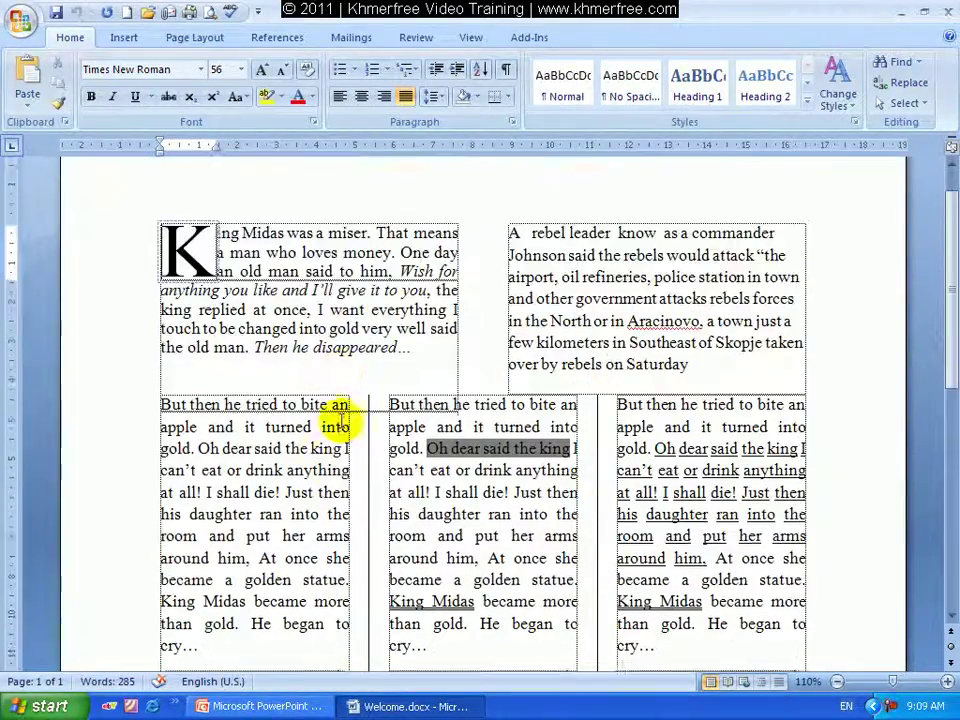
pyautogui.scroll(-2, 338, 420)
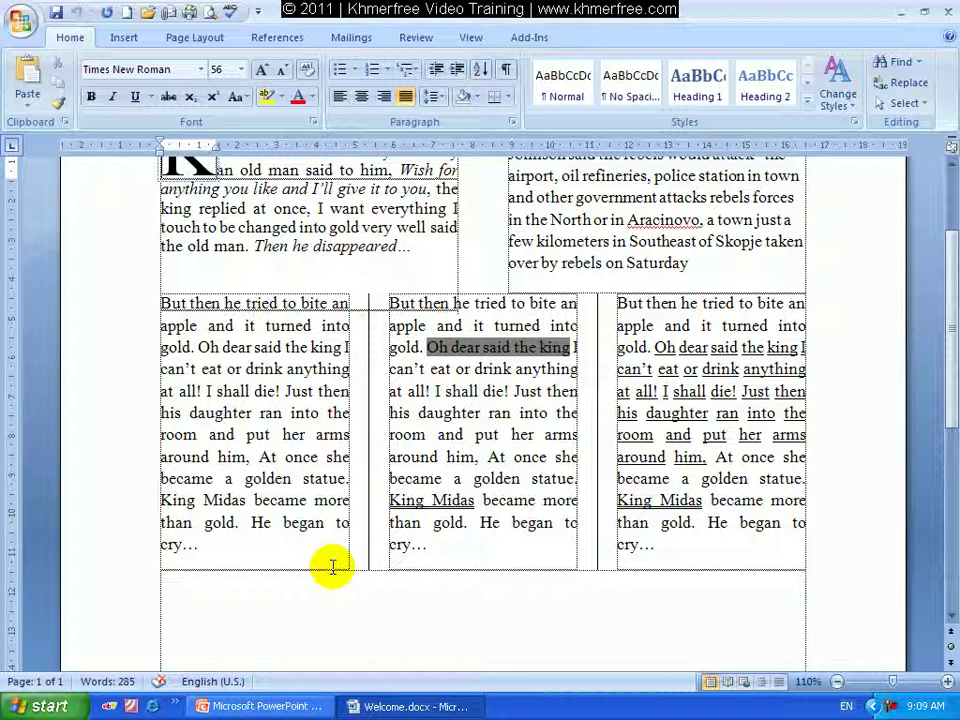
pyautogui.scroll(3, 580, 510)
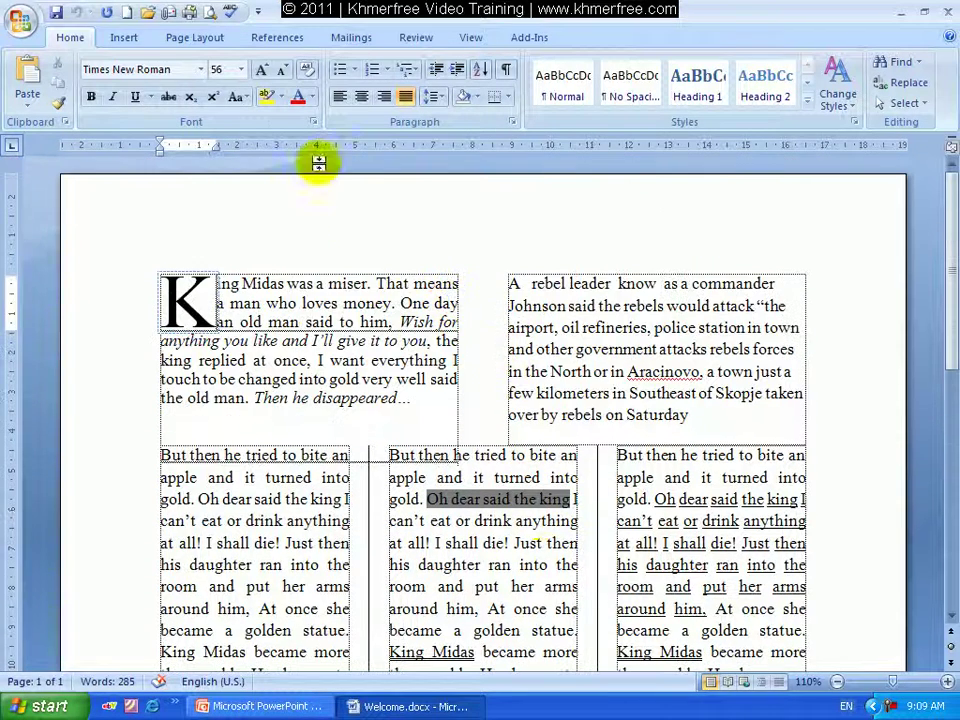
pyautogui.click(20, 24)
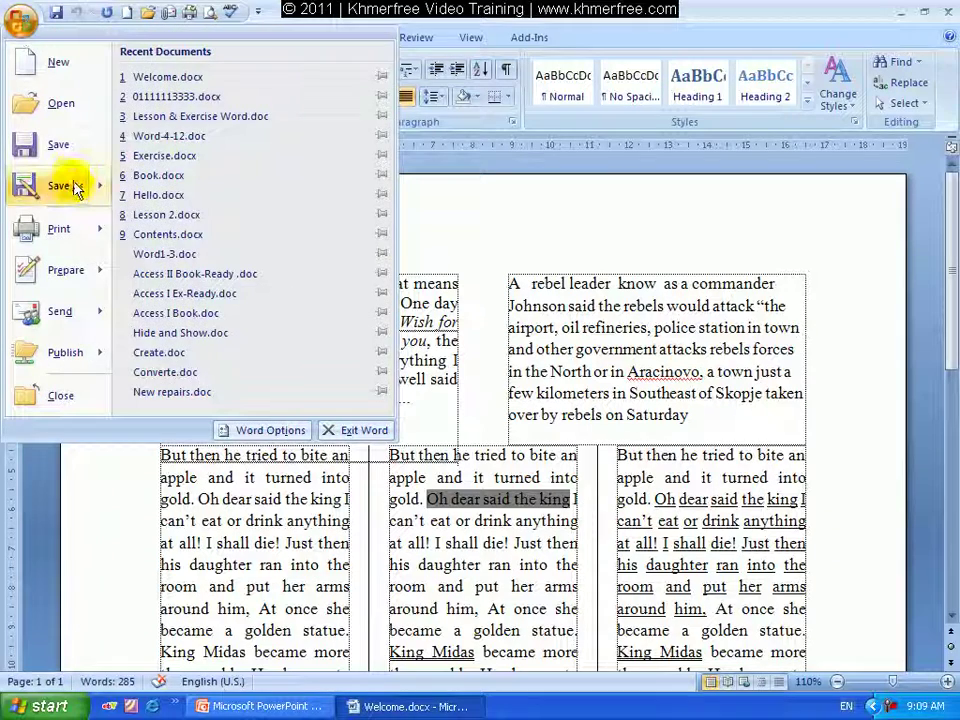
pyautogui.moveTo(59, 228)
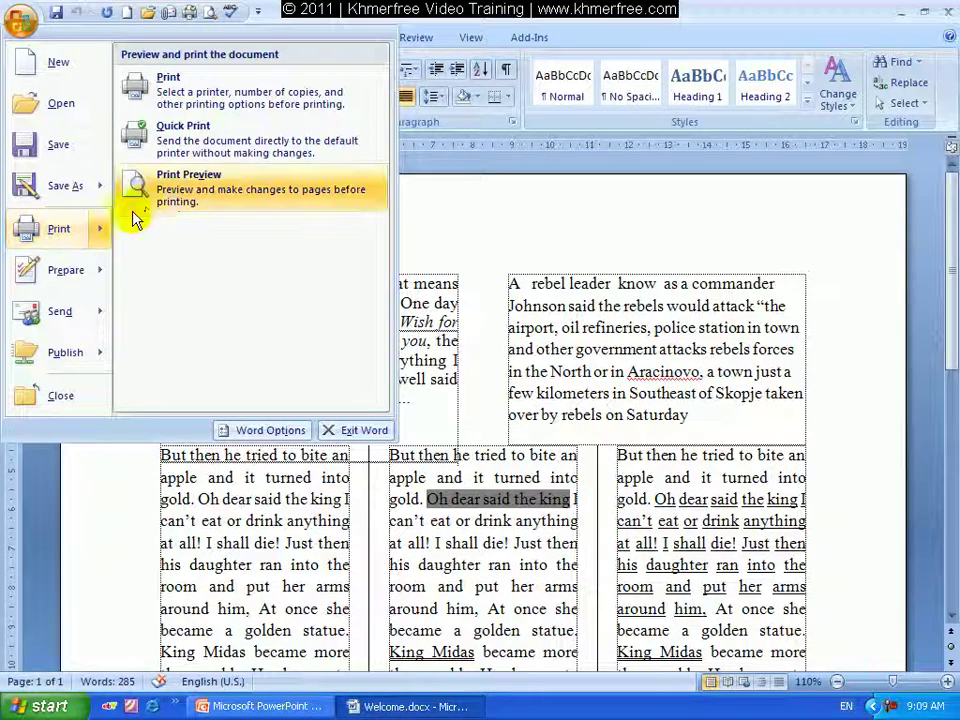
# Open Print Preview of Welcome.docx at actual size and scroll through the columned page
pyautogui.click(178, 204)
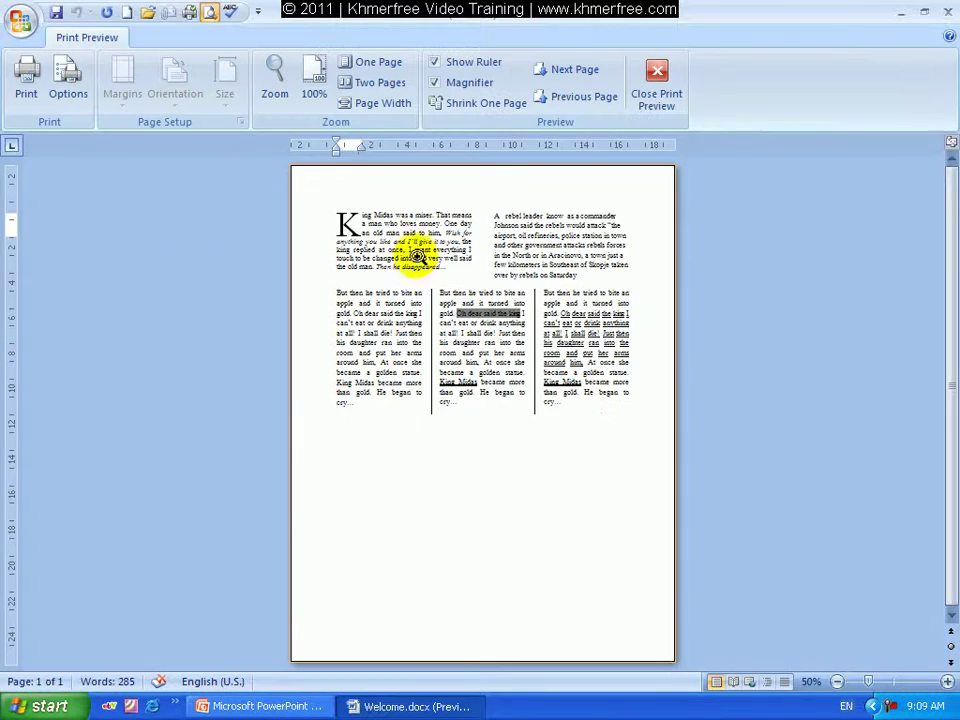
pyautogui.click(415, 257)
pyautogui.scroll(-3, 550, 291)
pyautogui.scroll(3, 550, 291)
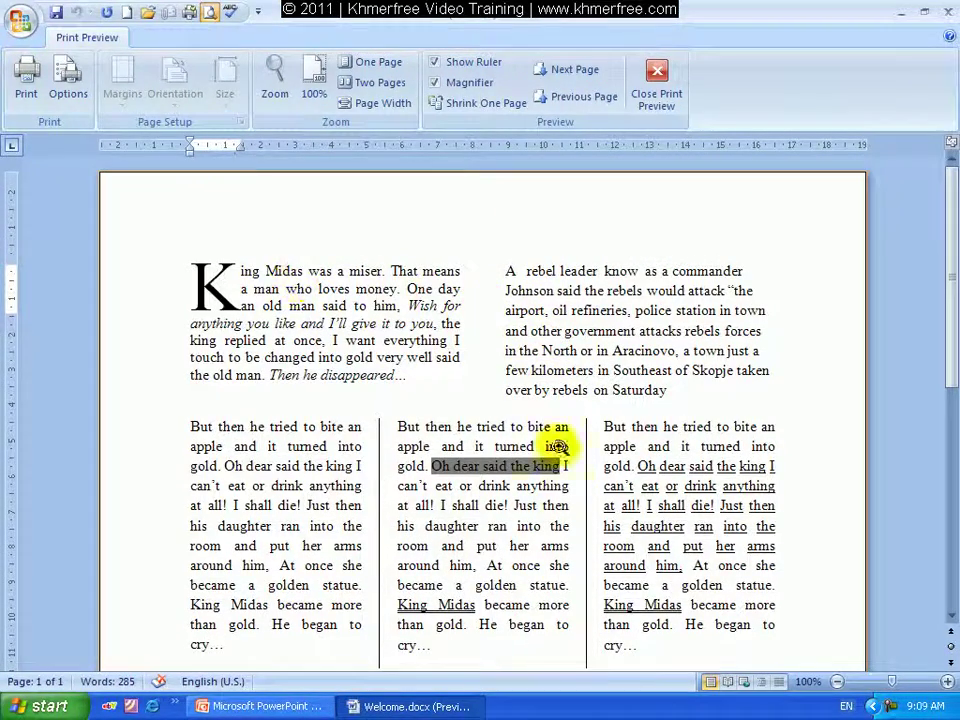
pyautogui.scroll(-2, 608, 374)
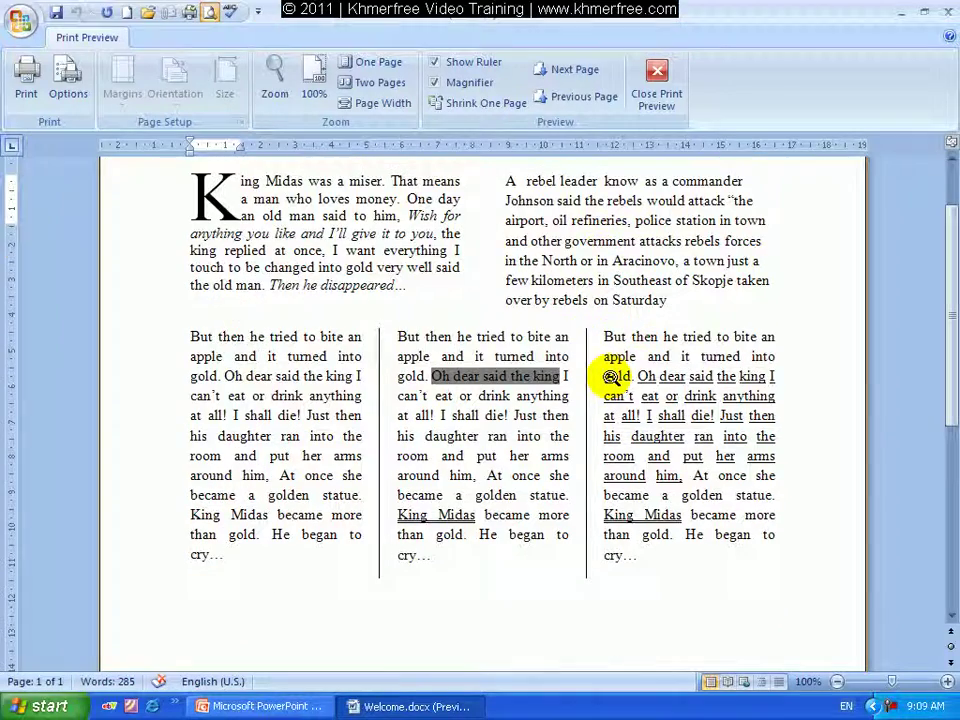
pyautogui.scroll(2, 610, 377)
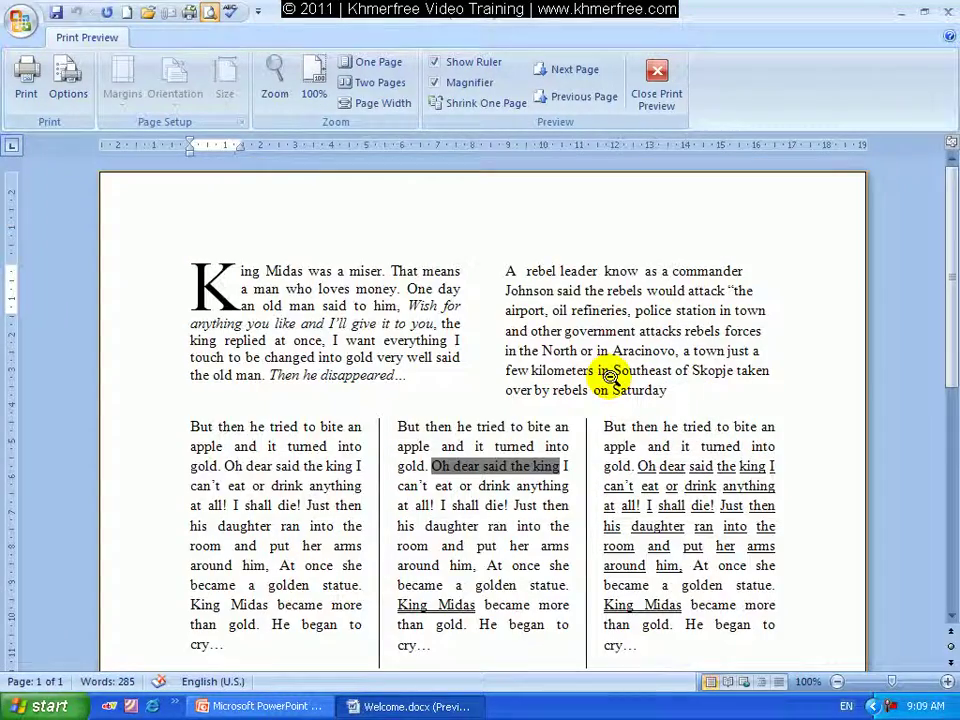
pyautogui.scroll(-4, 610, 374)
pyautogui.scroll(4, 610, 374)
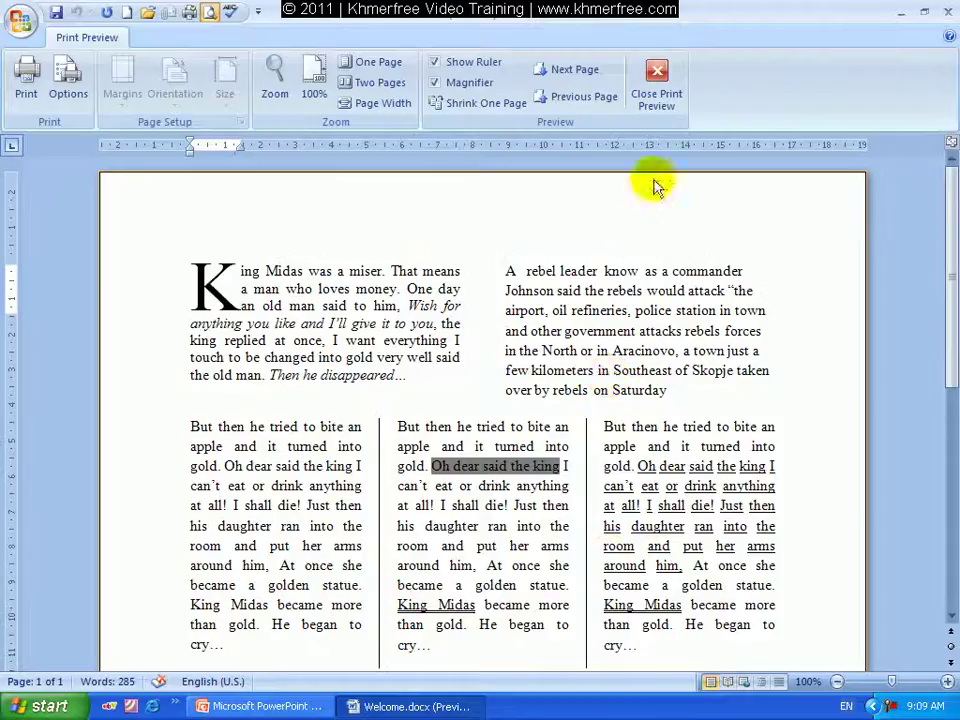
# Close Print Preview, reopen it zoomed to full size, and show the Office Print choices
pyautogui.click(659, 85)
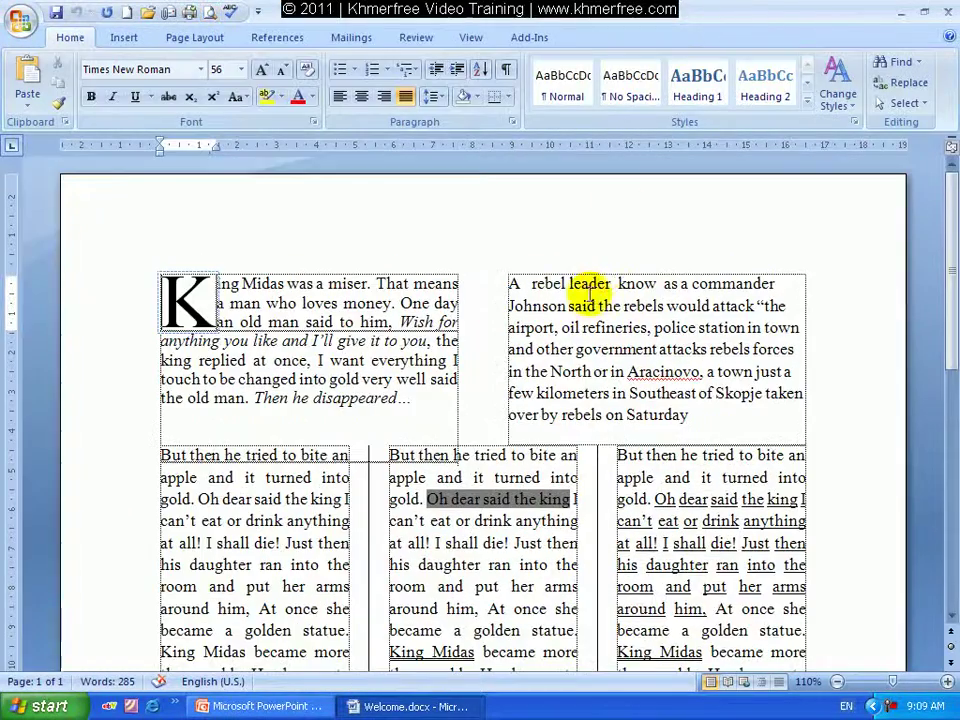
pyautogui.scroll(-5, 561, 381)
pyautogui.scroll(3, 561, 317)
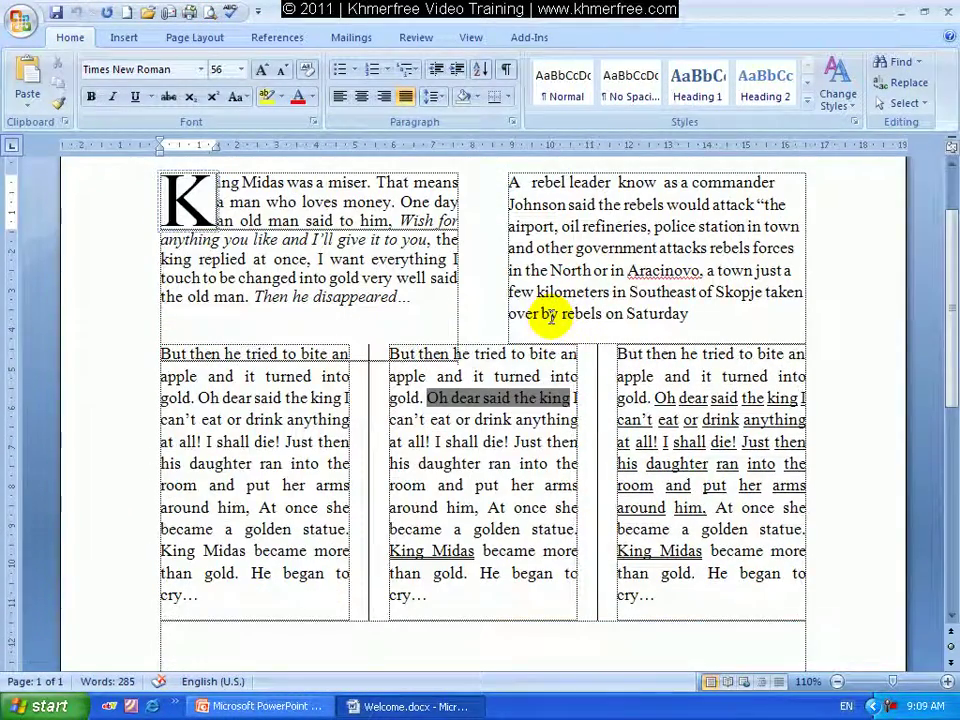
pyautogui.click(208, 14)
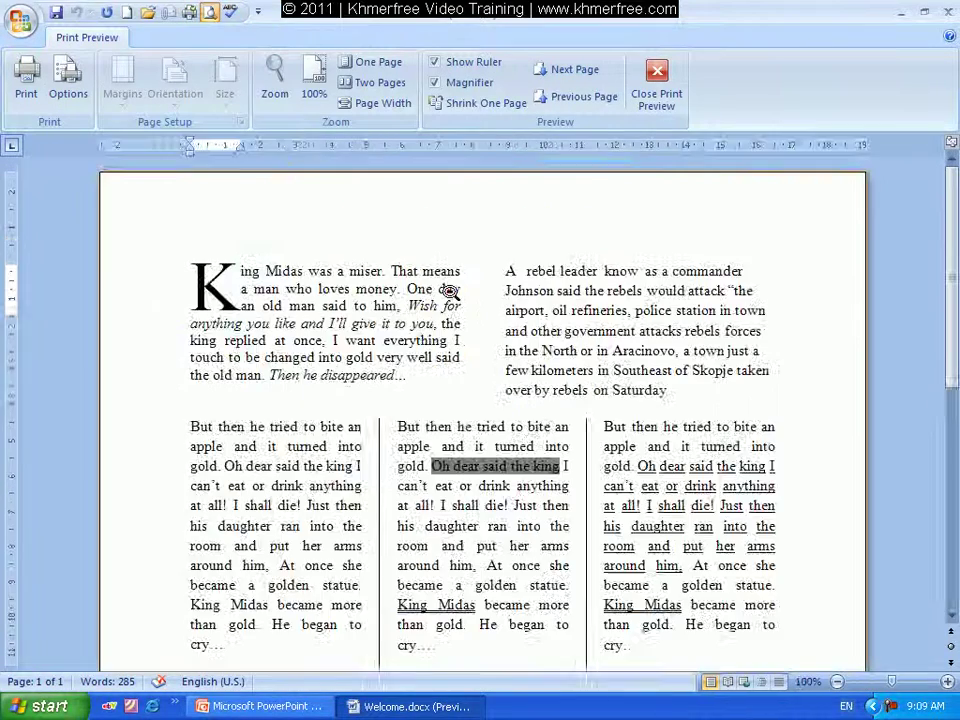
pyautogui.click(447, 289)
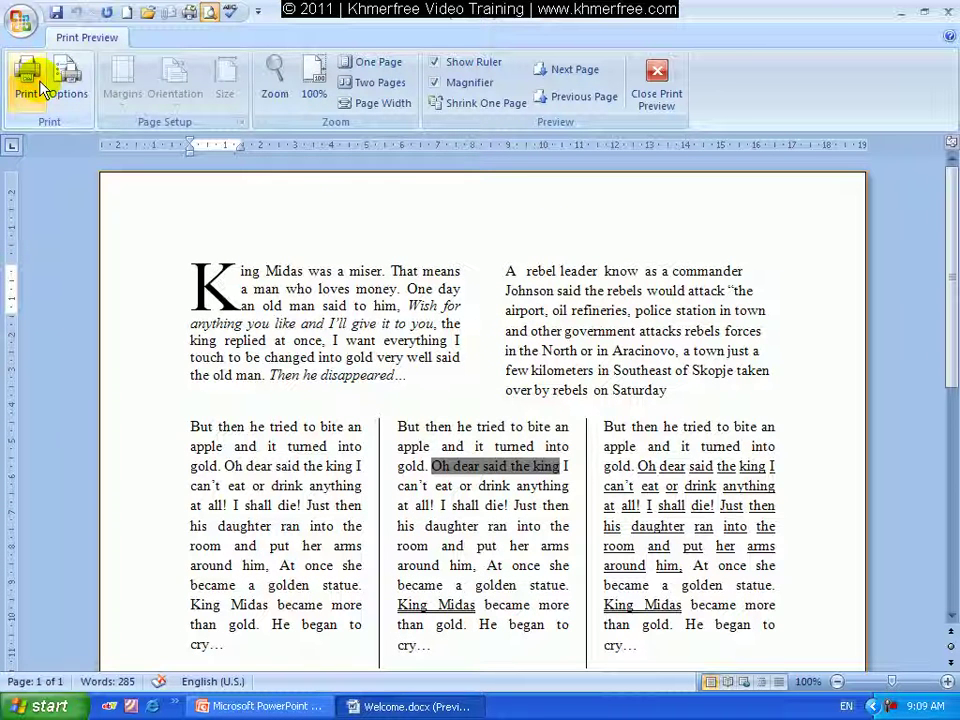
pyautogui.click(21, 24)
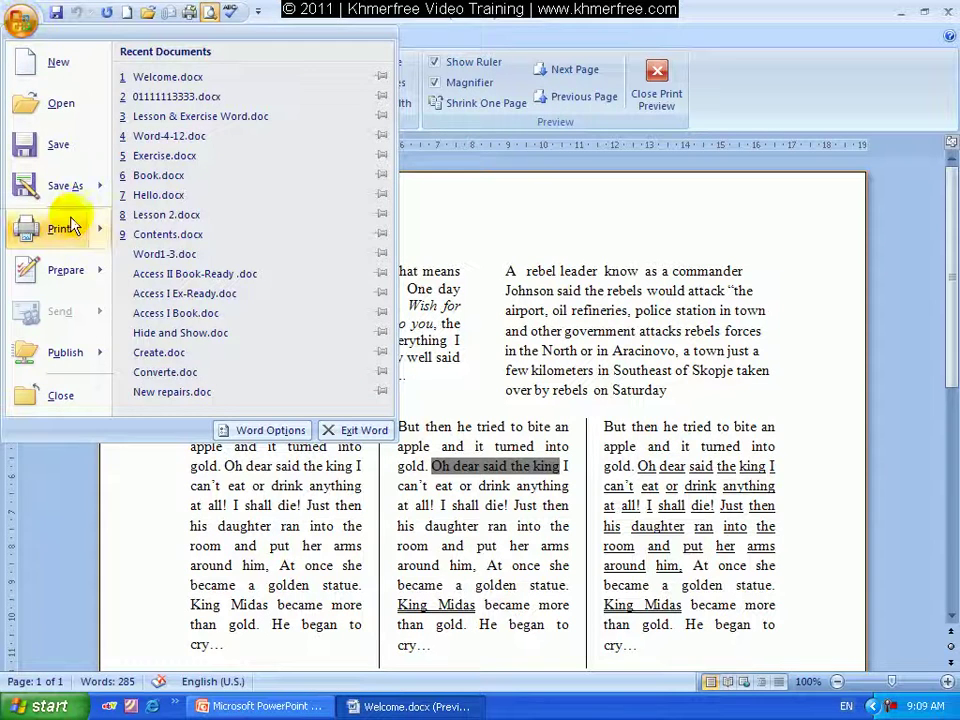
pyautogui.moveTo(58, 229)
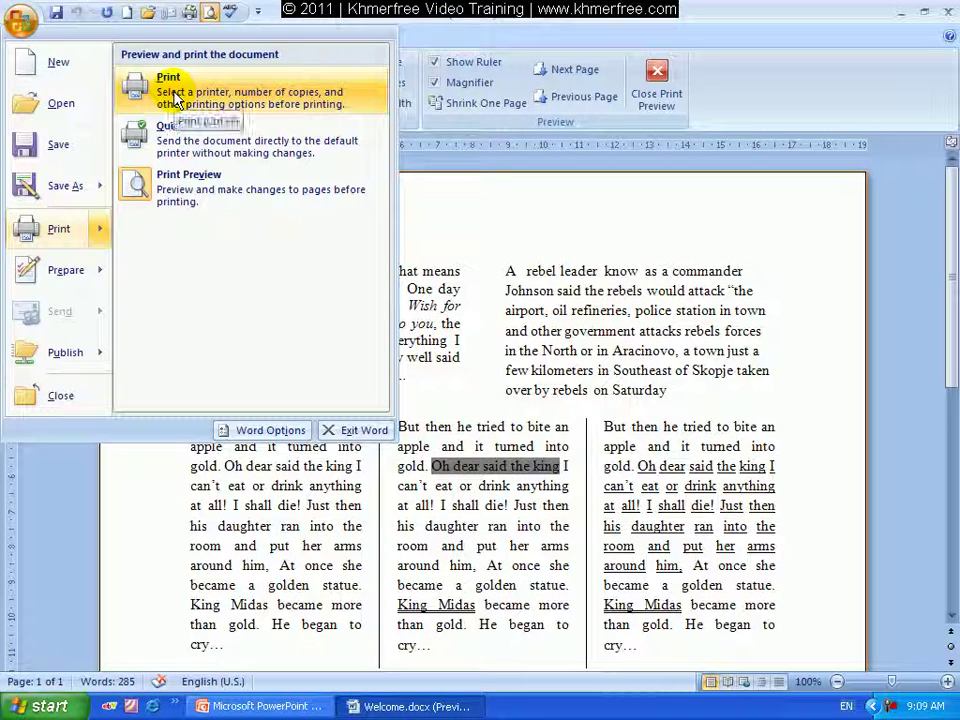
# Open the Print dialog, keep Foxit Phantom Printer, and set the page range to Current page
pyautogui.click(175, 95)
pyautogui.hotkey('ctrl', 'p')
pyautogui.moveTo(450, 223)
pyautogui.mouseDown()
pyautogui.moveTo(519, 120)
pyautogui.moveTo(469, 75)
pyautogui.mouseUp()
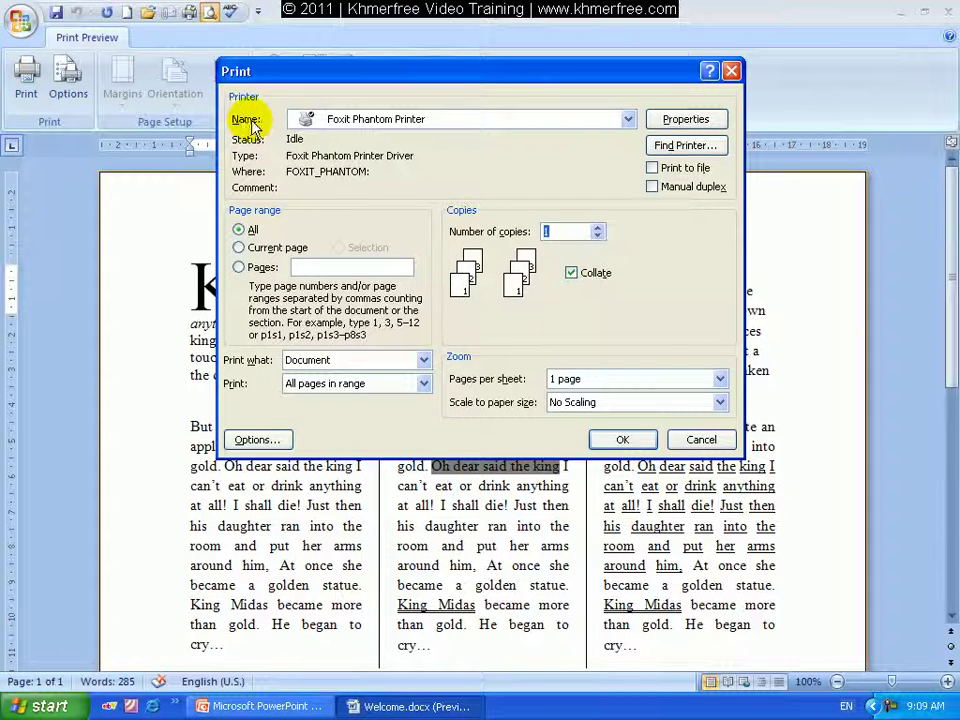
pyautogui.click(627, 119)
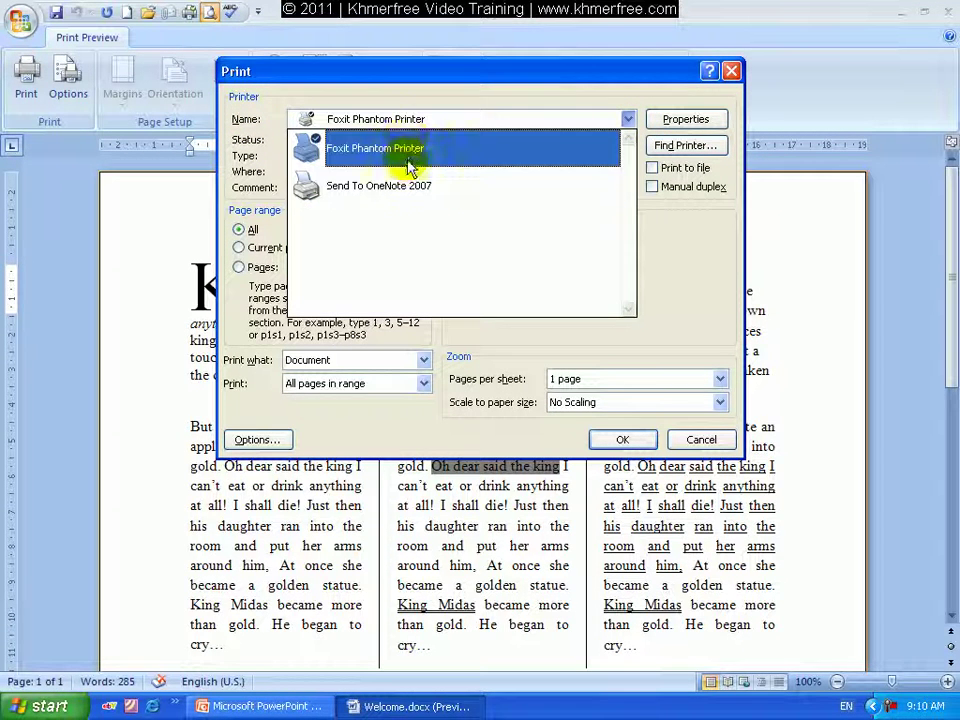
pyautogui.click(456, 86)
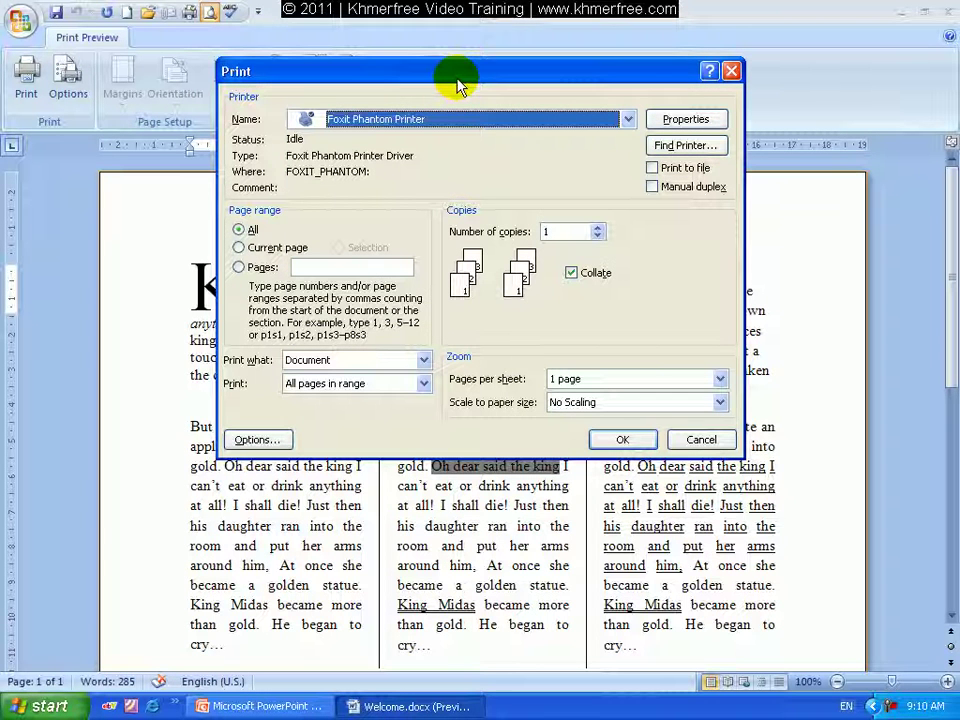
pyautogui.click(240, 230)
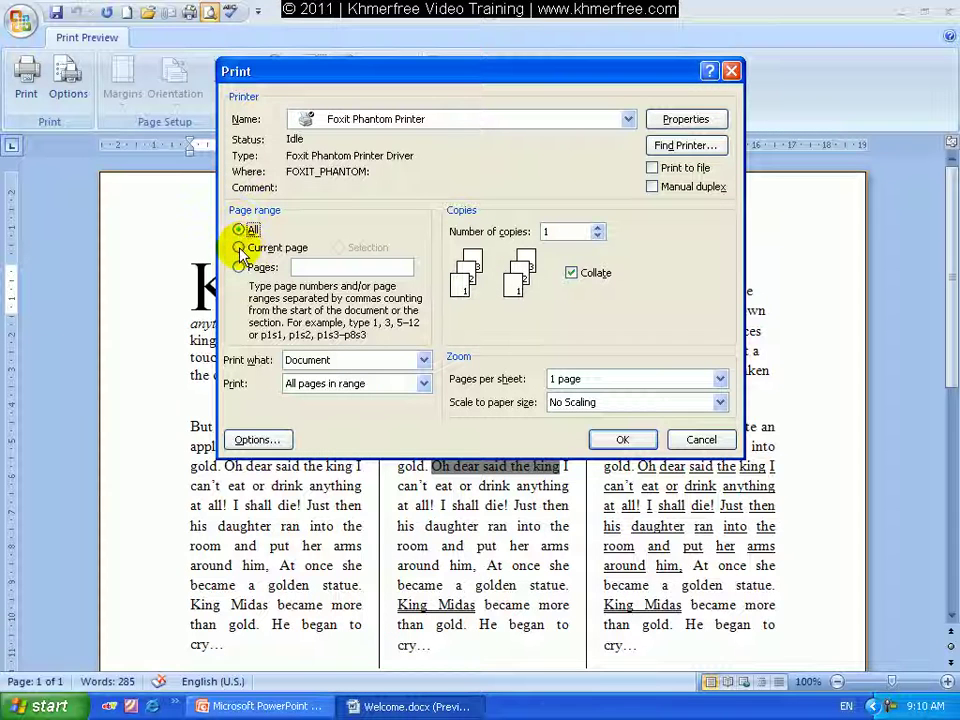
pyautogui.click(239, 248)
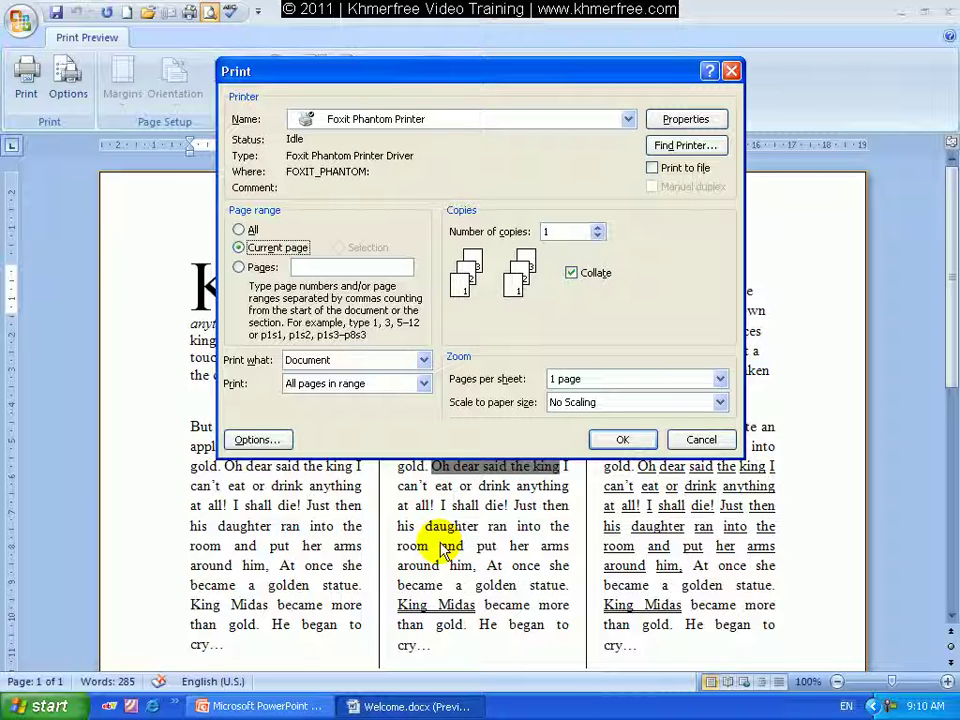
# Set the print range to pages 1,5 with 3 copies, leaving Collate turned on
pyautogui.click(293, 268)
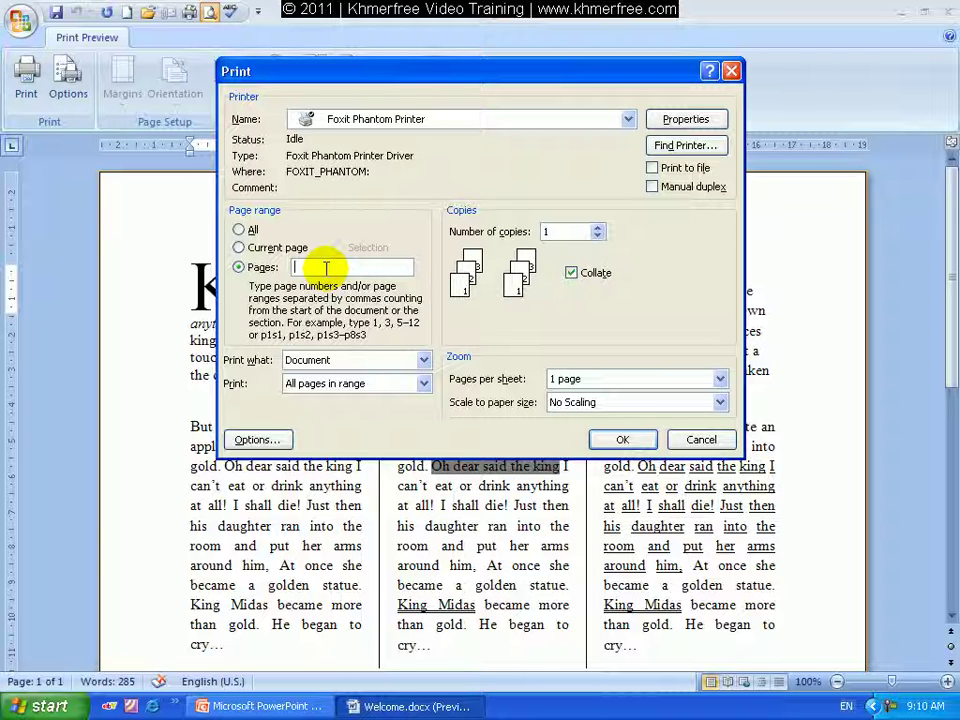
pyautogui.write('1-')
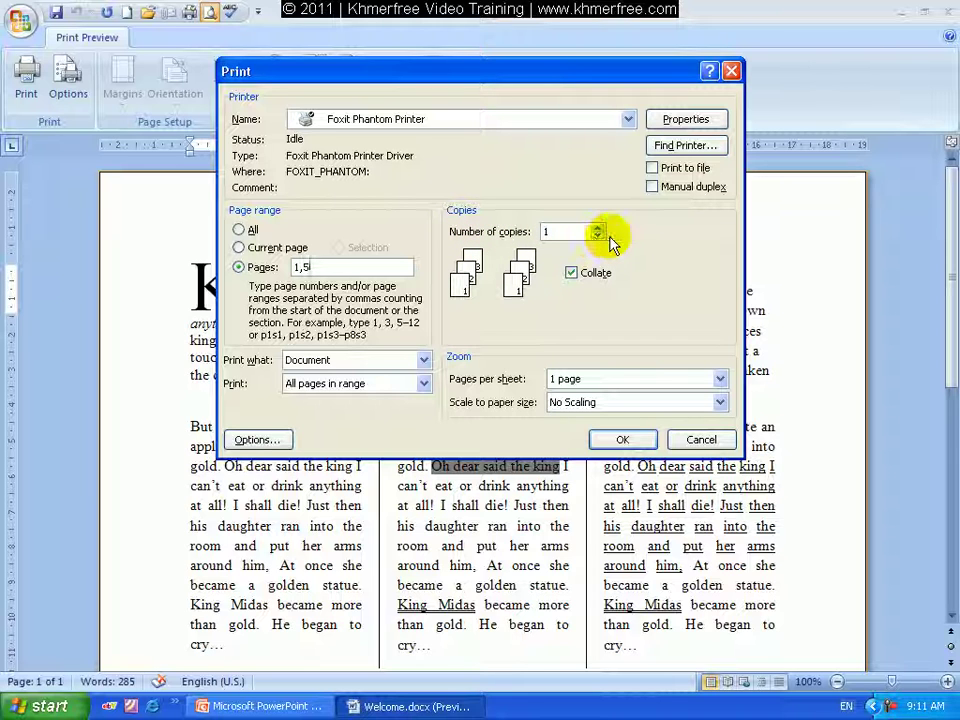
pyautogui.doubleClick(552, 231)
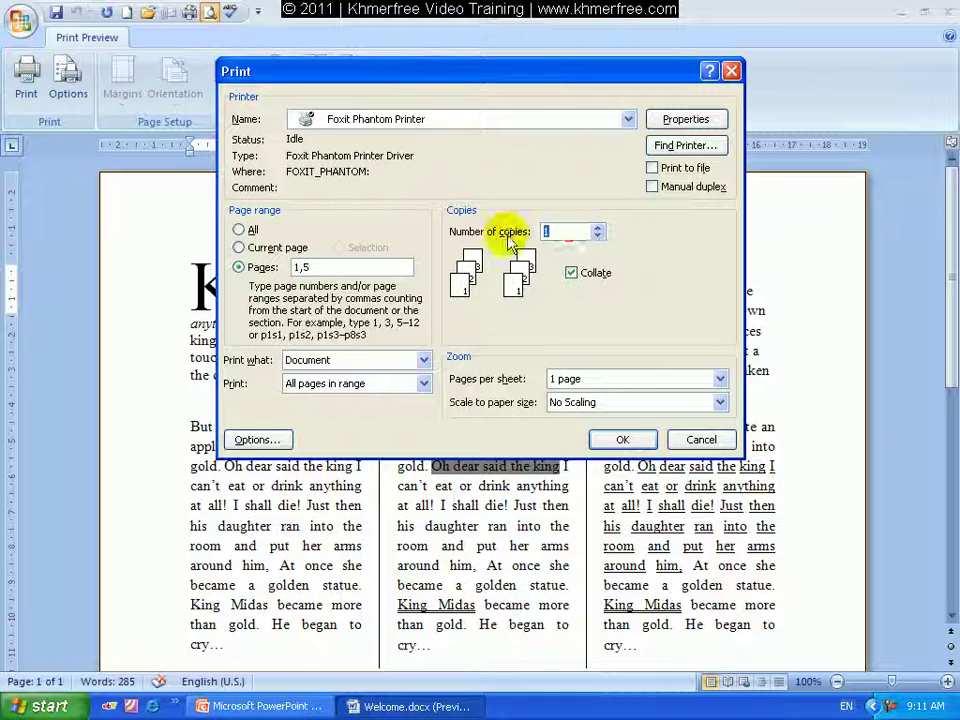
pyautogui.write('3')
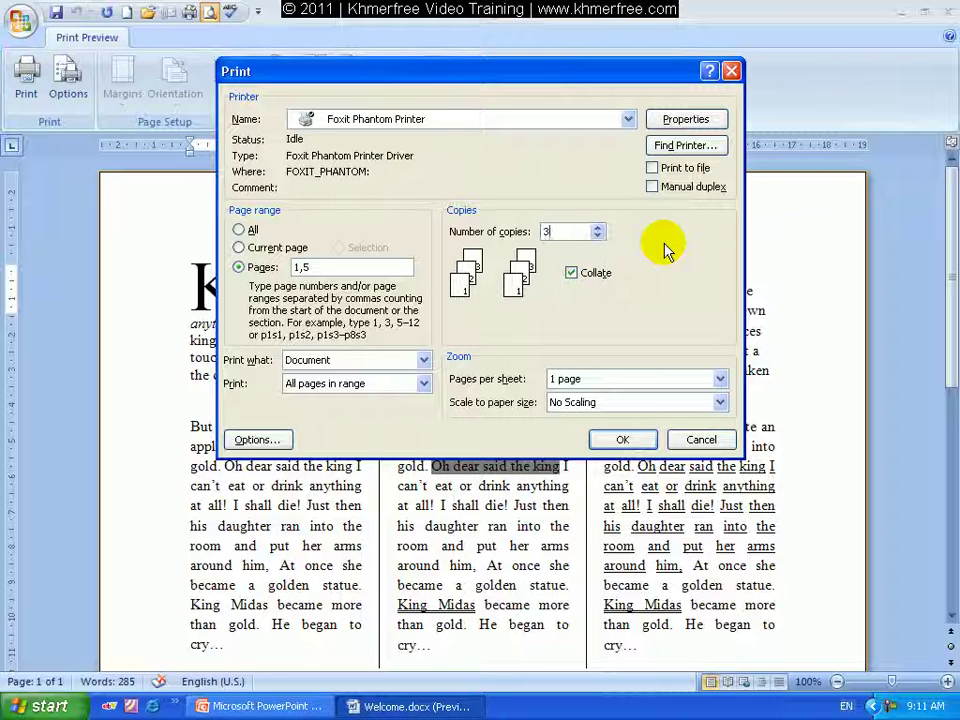
pyautogui.click(572, 273)
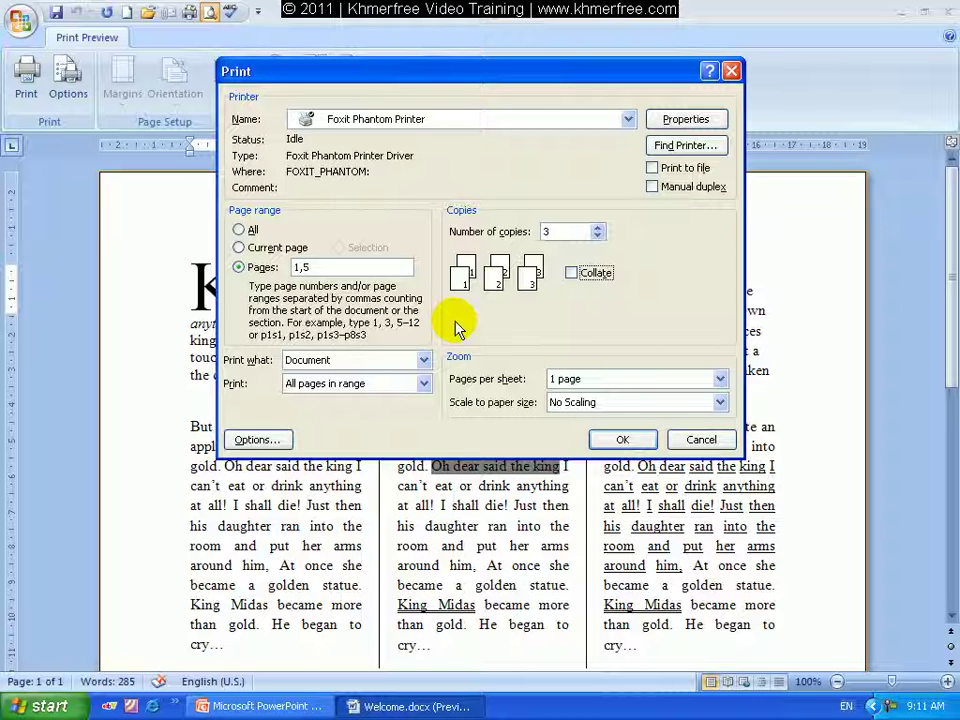
pyautogui.click(571, 272)
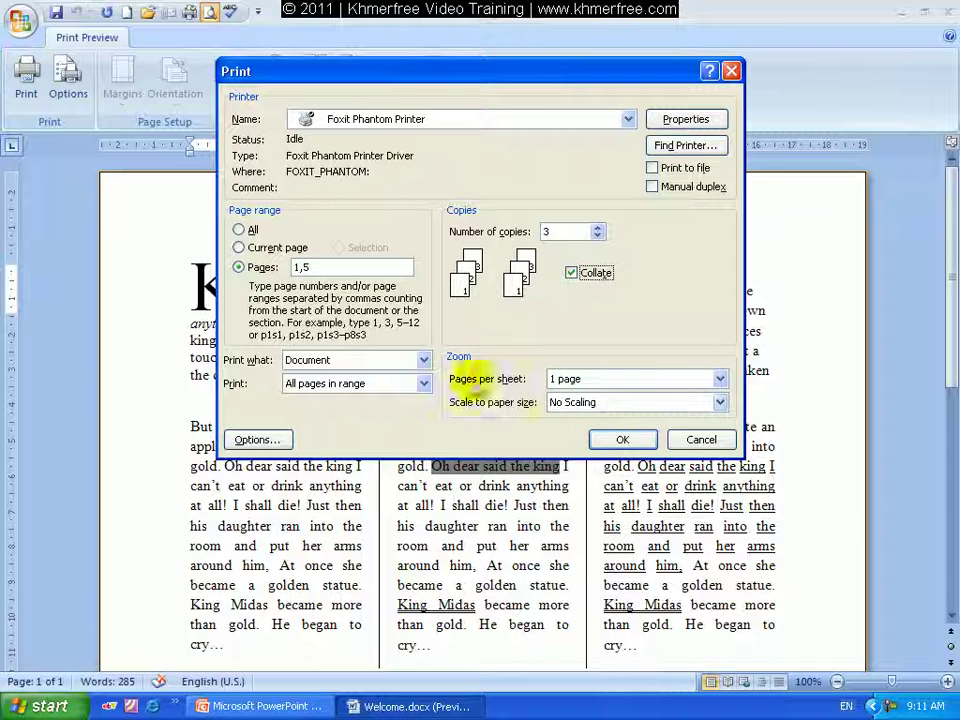
# Try 1, 4, then 6 pages per sheet, settling on 6, and scale to A4 paper
pyautogui.click(719, 378)
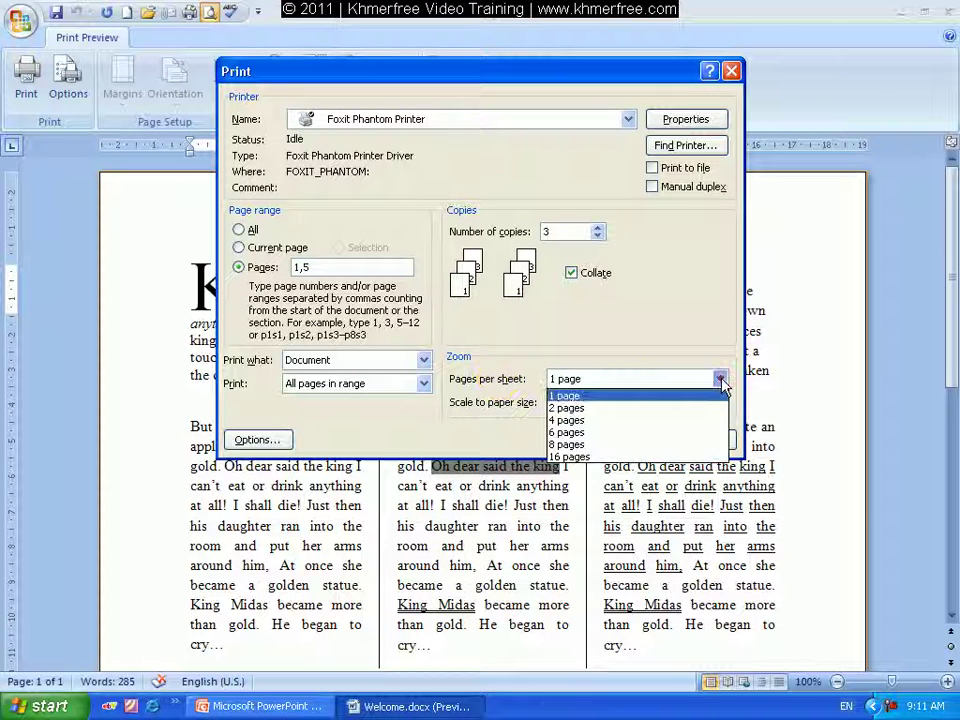
pyautogui.click(613, 396)
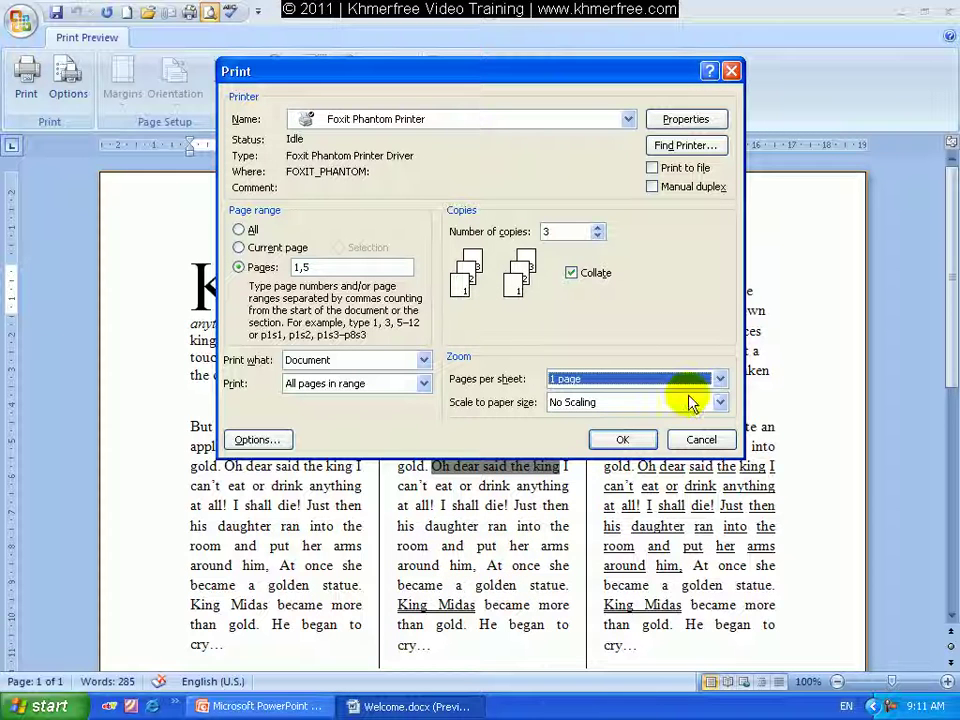
pyautogui.click(719, 380)
pyautogui.click(645, 423)
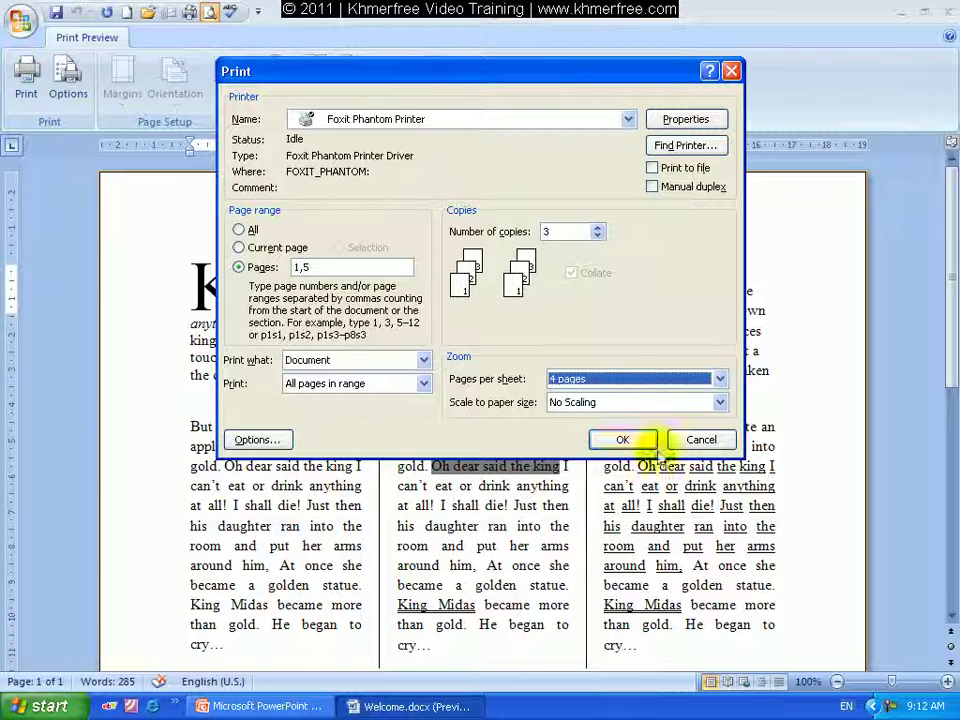
pyautogui.click(719, 379)
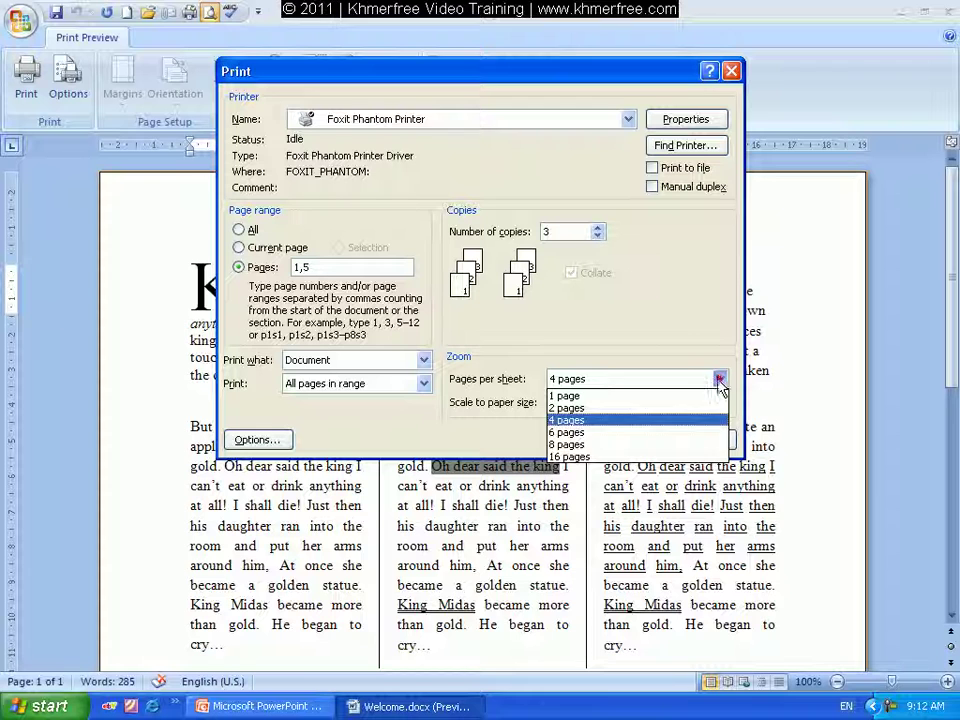
pyautogui.click(682, 434)
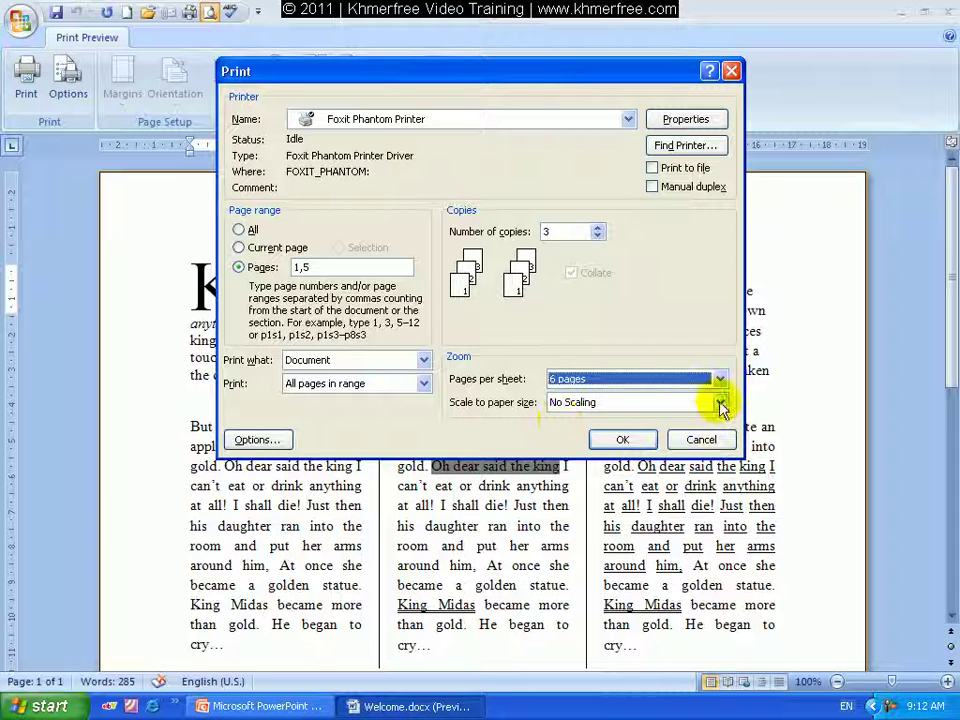
pyautogui.click(720, 402)
pyautogui.moveTo(719, 433)
pyautogui.mouseDown()
pyautogui.moveTo(720, 445)
pyautogui.moveTo(720, 423)
pyautogui.mouseUp()
pyautogui.click(659, 420)
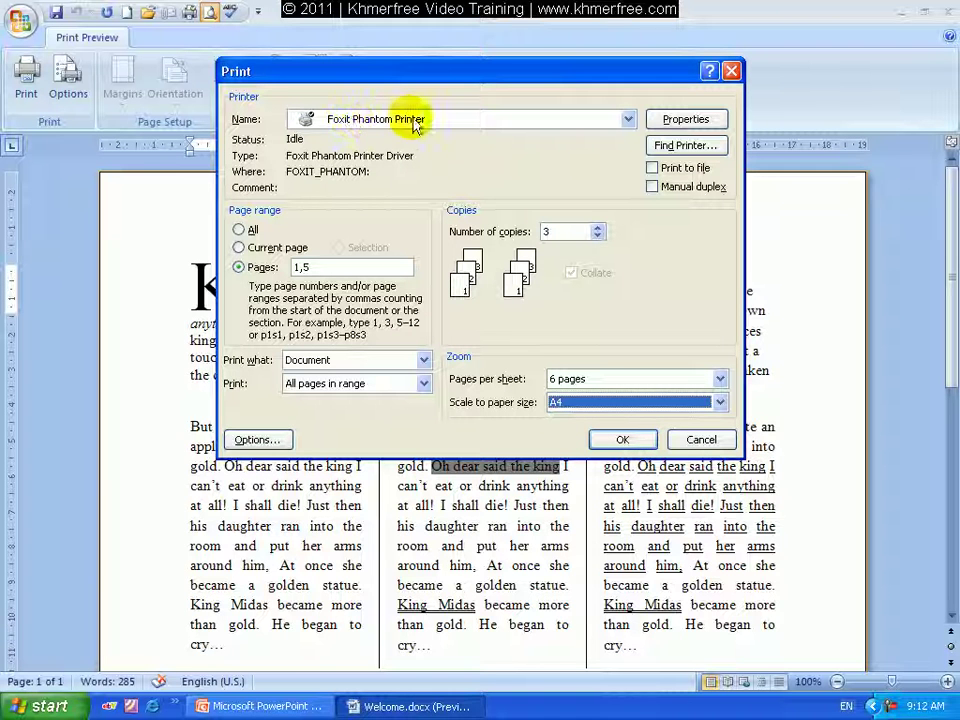
# Cancel the Print dialog and close Print Preview to return to editing
pyautogui.click(697, 441)
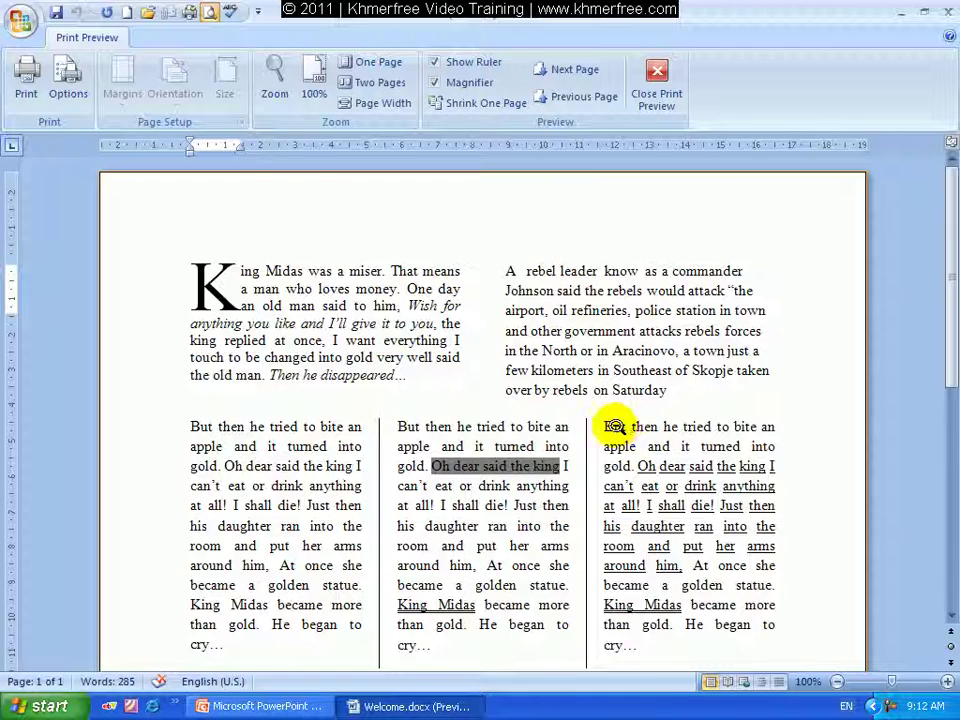
pyautogui.scroll(-3, 611, 426)
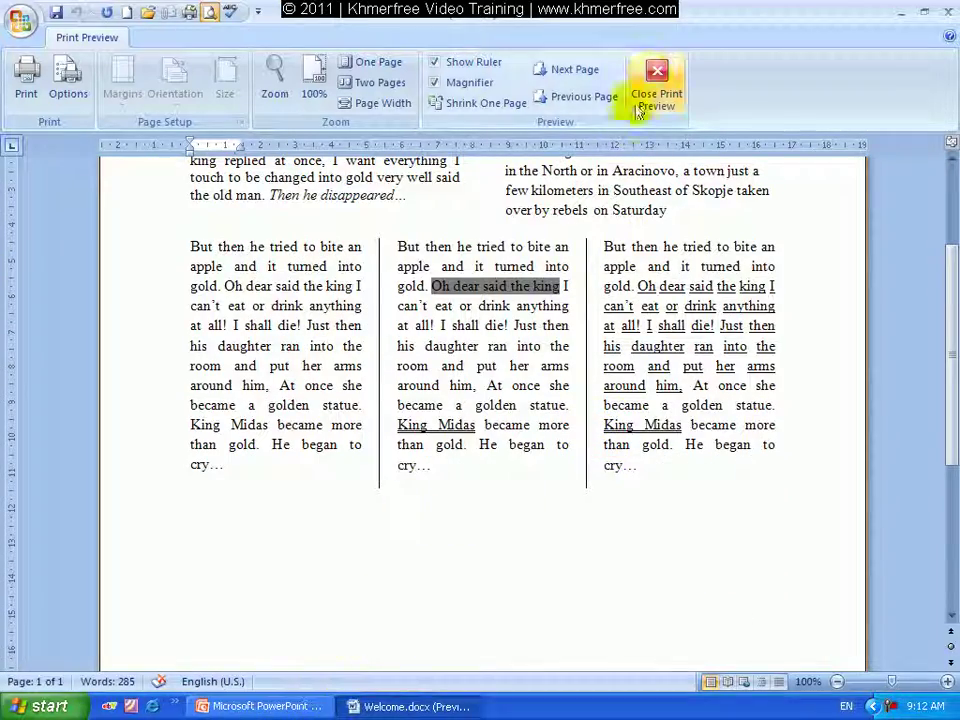
pyautogui.click(655, 78)
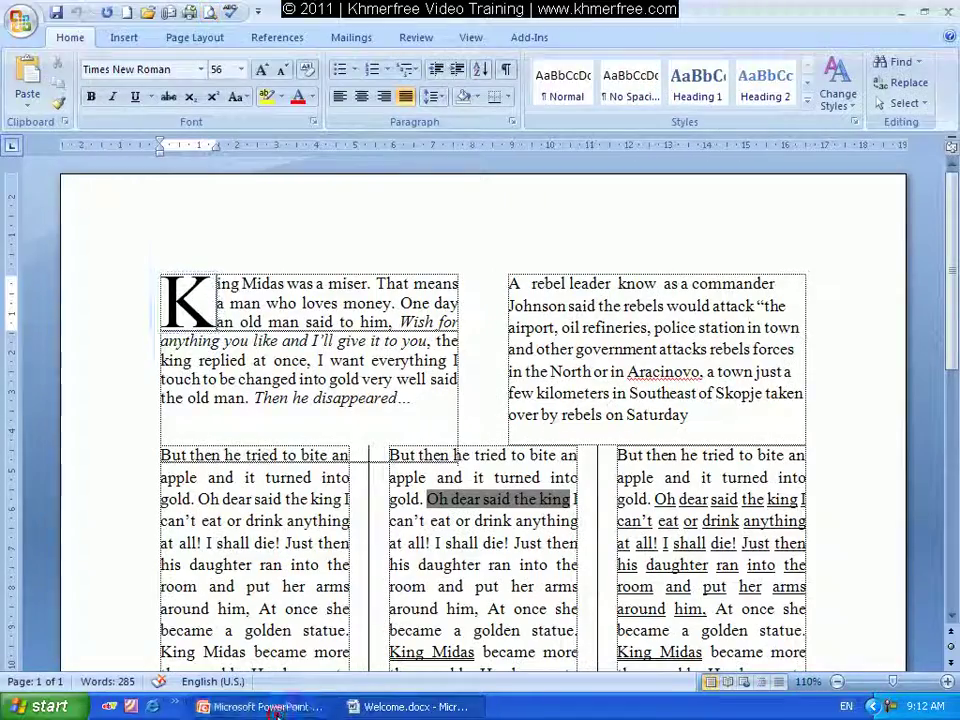
# Show PowerPoint's final 'The End' slide, then minimize PowerPoint and Word to the desktop
pyautogui.click(262, 706)
pyautogui.click(90, 400)
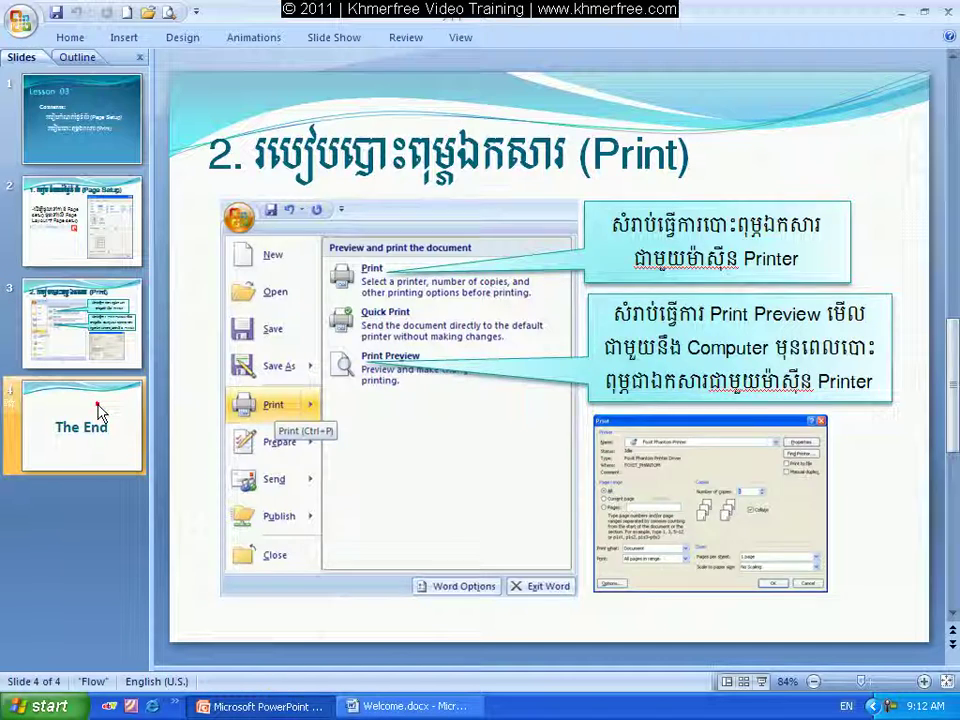
pyautogui.click(900, 18)
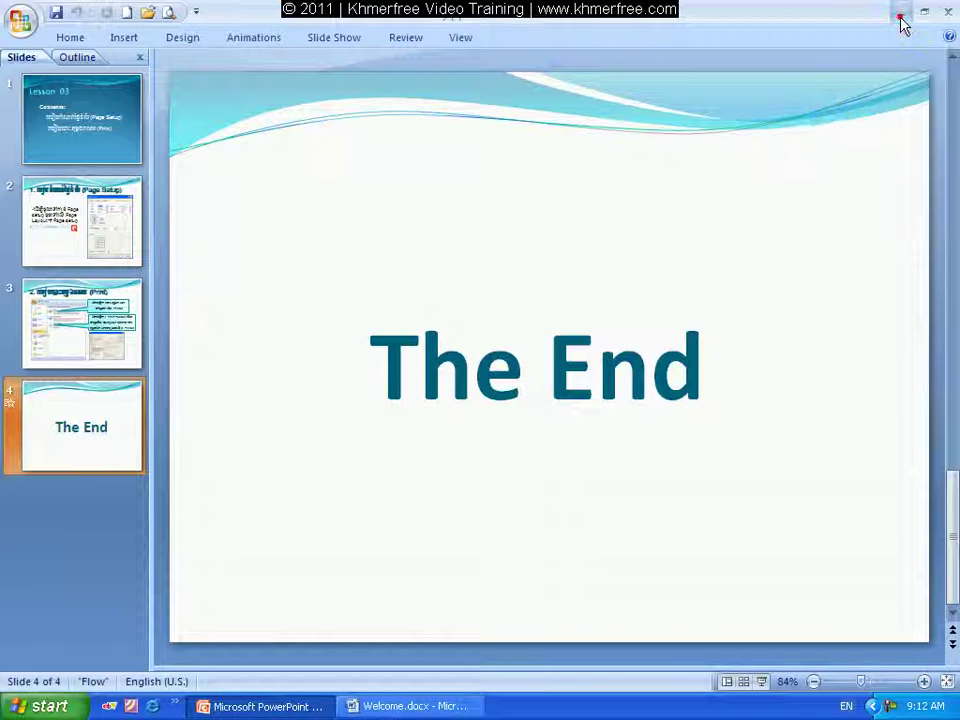
pyautogui.click(900, 14)
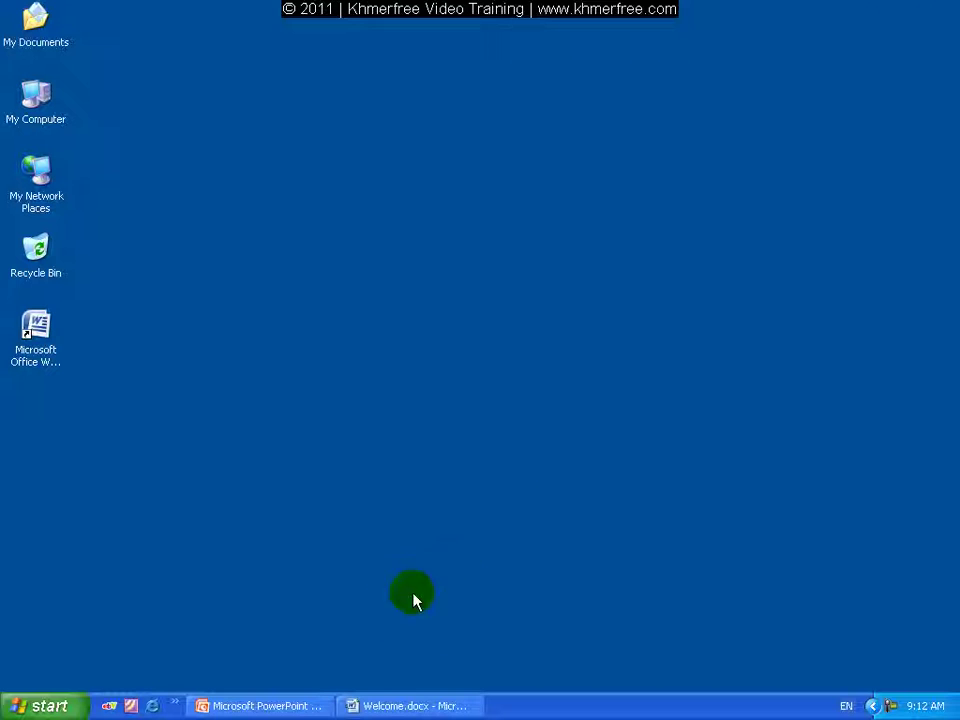